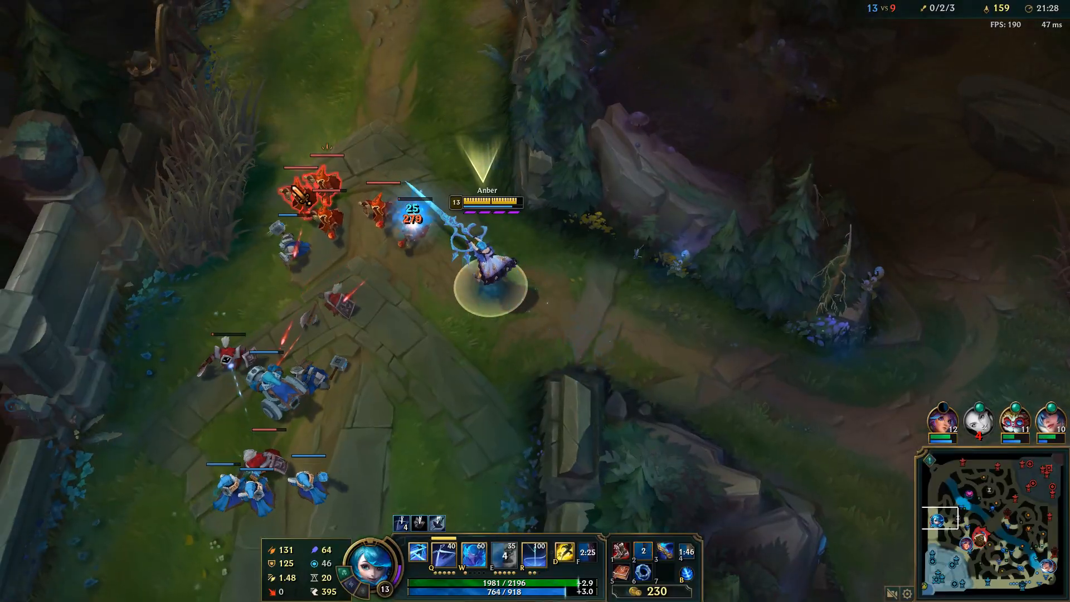
Step: Attack the enemy minions in the top lane with the champion's Q ability and basic attacks
key(q)
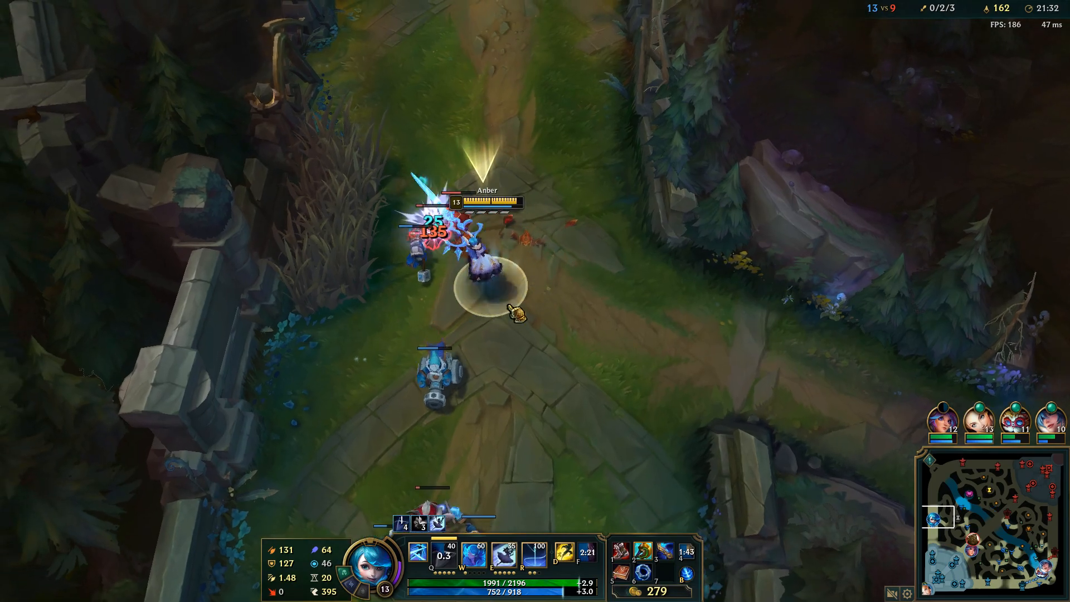
right_click(508, 306)
right_click(429, 237)
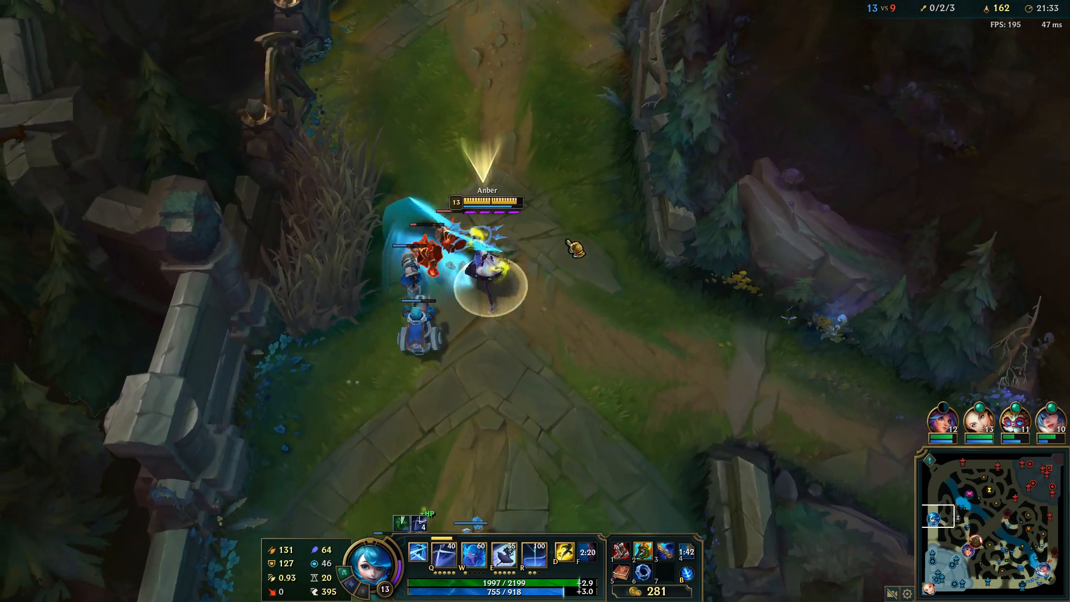
right_click(574, 251)
right_click(448, 248)
right_click(589, 399)
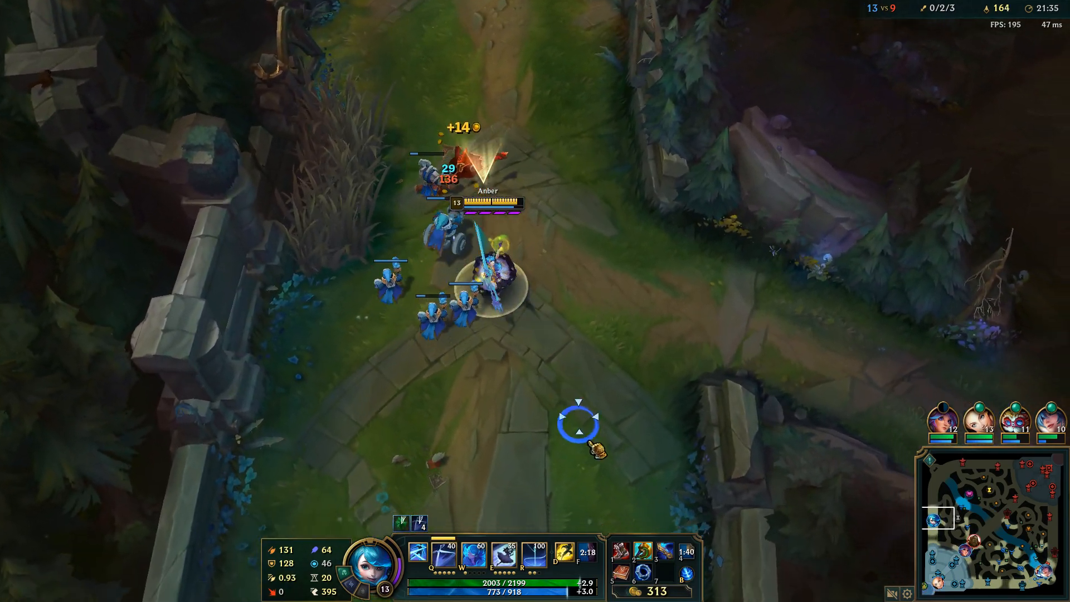
Step: Back away from the minions, start a recall and check the mid lane fight before returning the view to the champion
right_click(598, 434)
key(b)
key(y)
drag(962, 543, 968, 545)
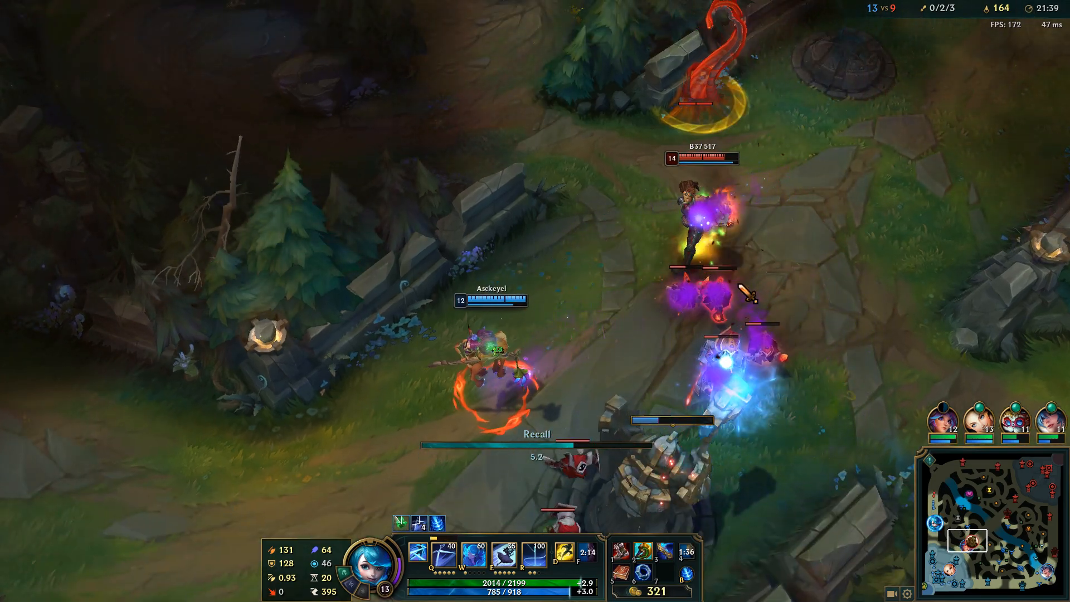
key(space)
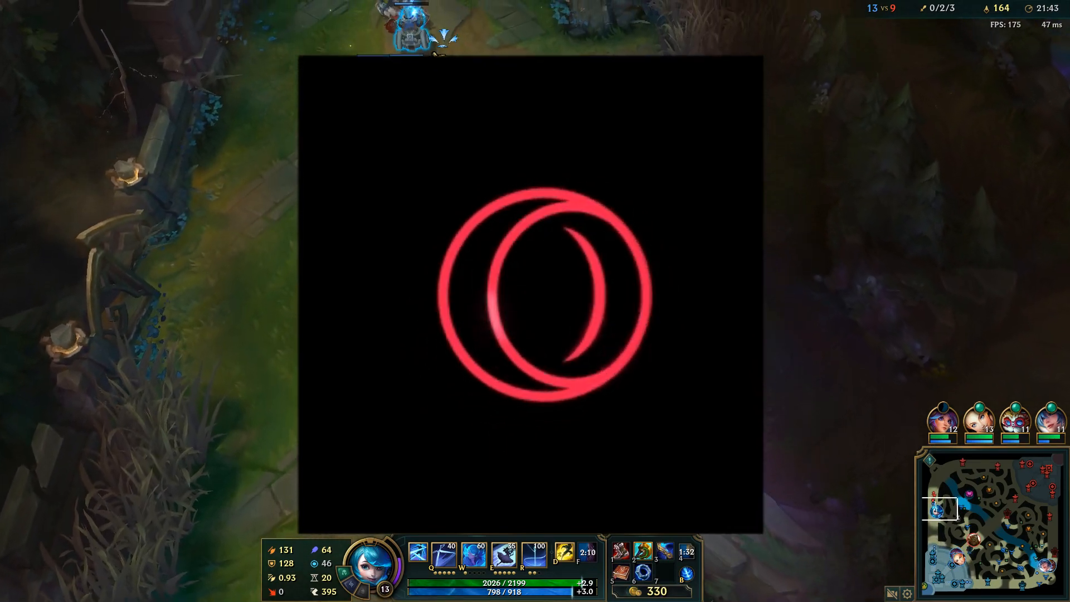
Step: Engage the next enemy minion wave in the top lane and kill it with the E and Q abilities and basic attacks
key(e)
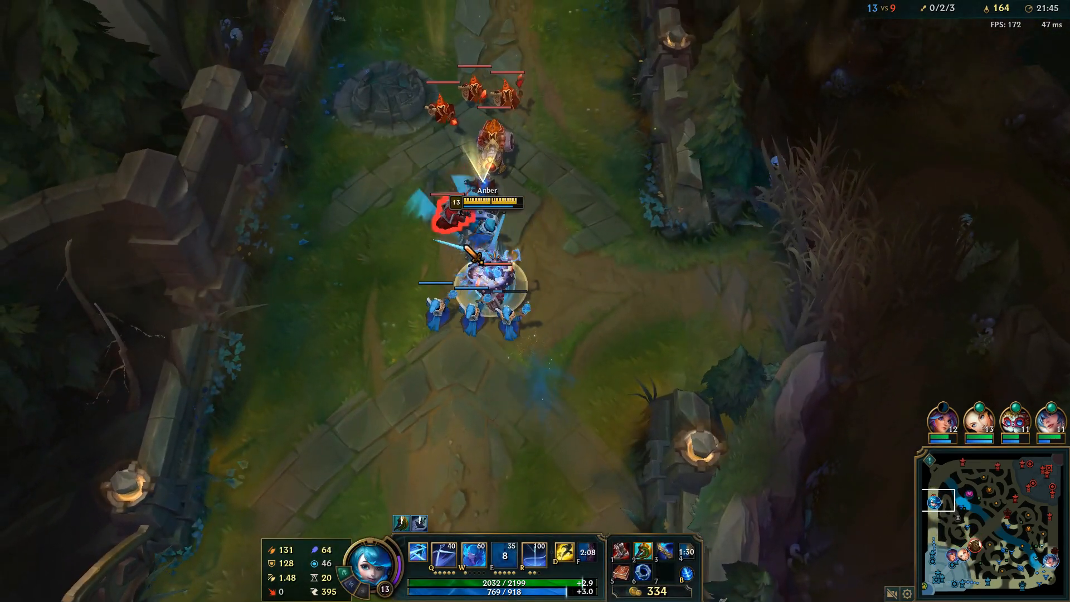
right_click(482, 254)
right_click(400, 178)
right_click(493, 248)
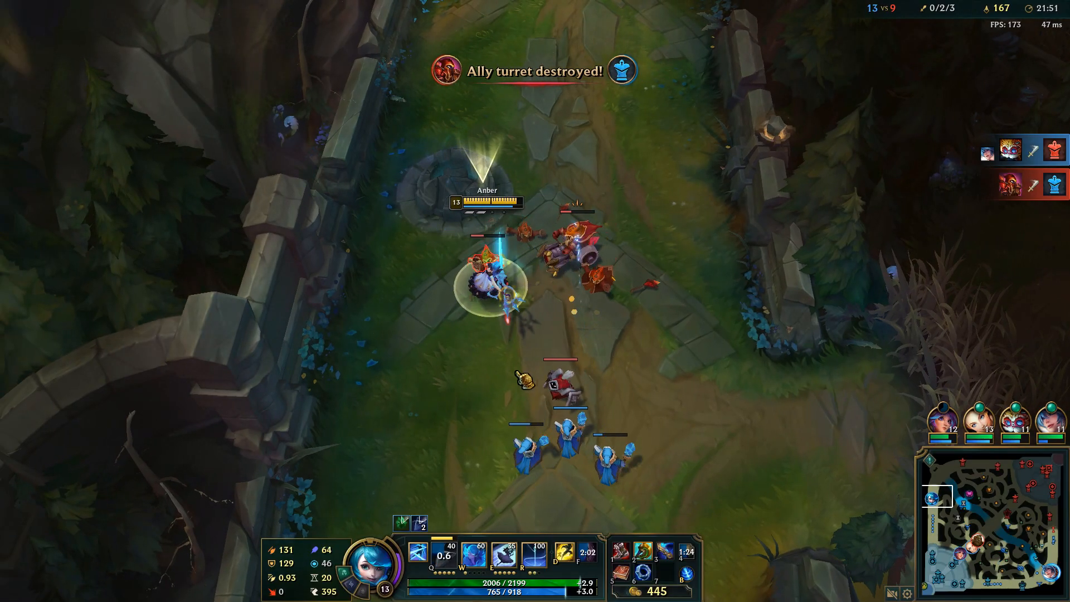
right_click(503, 339)
right_click(556, 222)
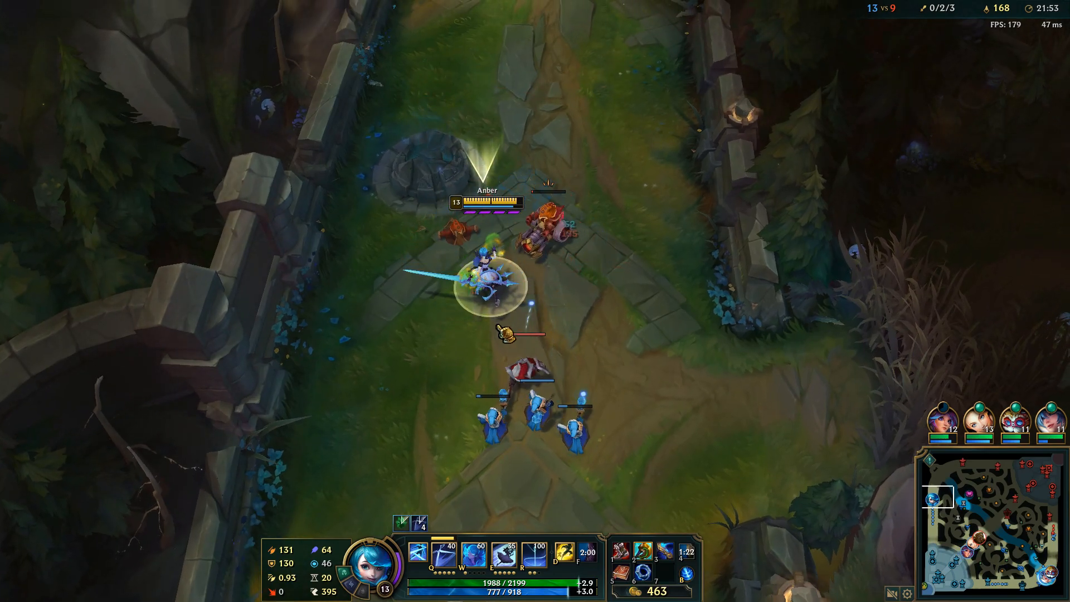
right_click(505, 373)
right_click(480, 382)
right_click(550, 269)
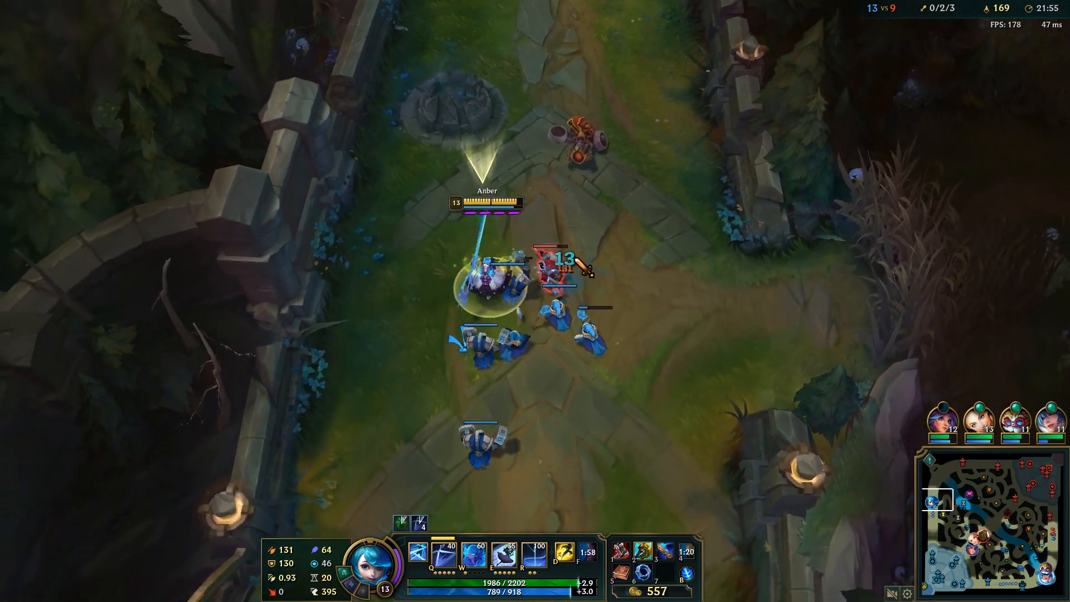
key(q)
Step: Start another recall, check the mid lane fight on the map and return the view to the champion
key(b)
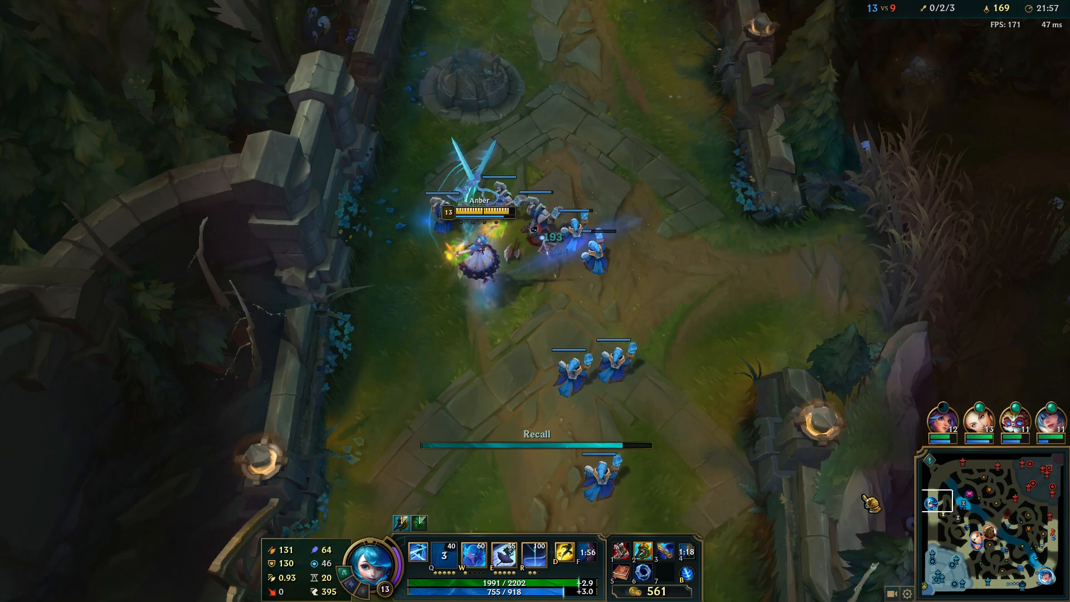
click(988, 533)
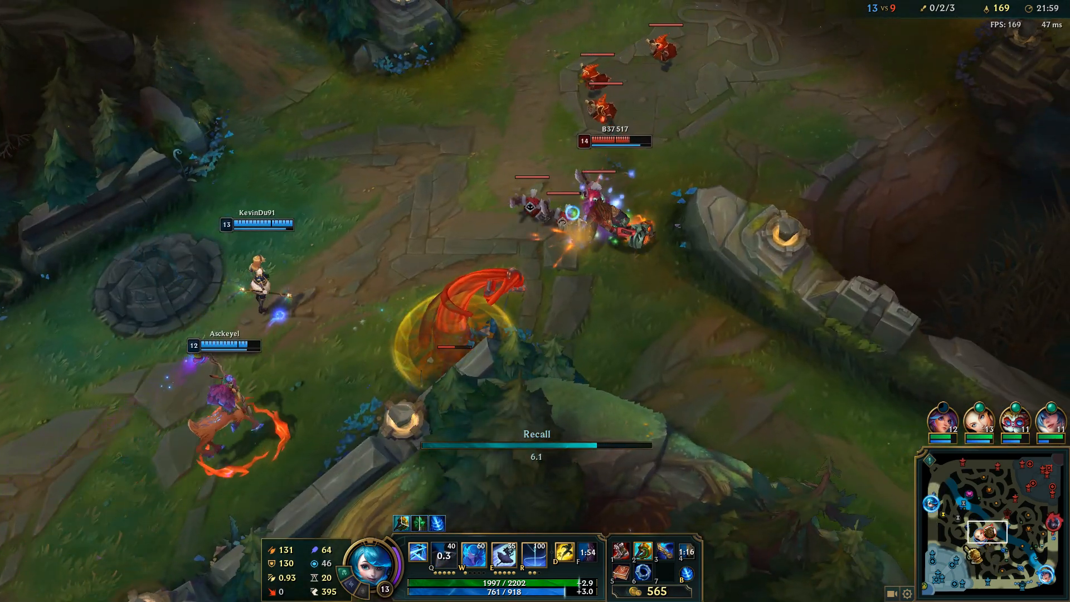
right_click(950, 513)
key(y)
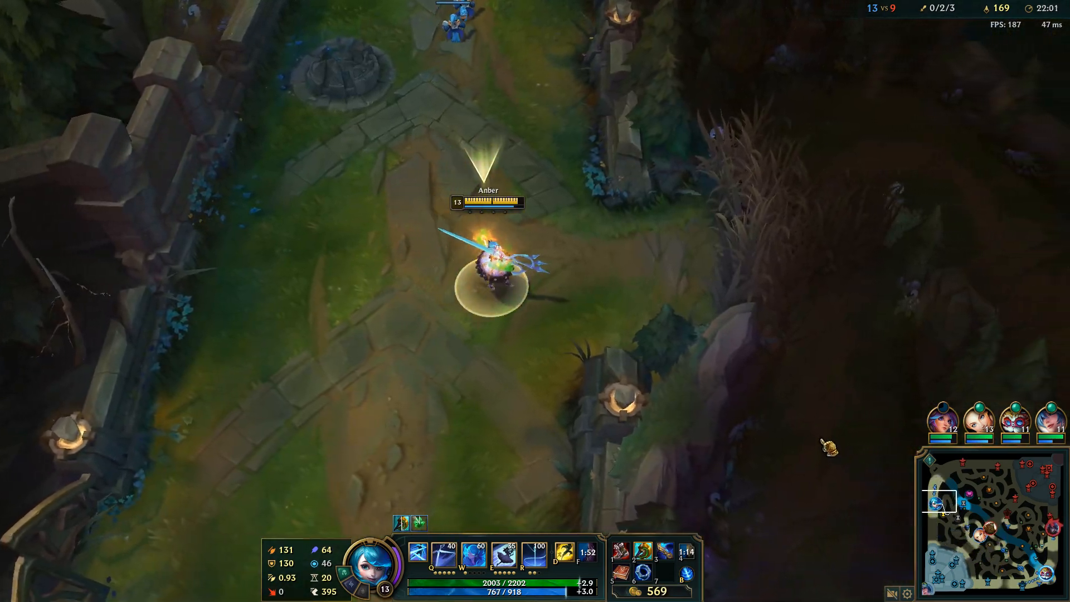
Step: Move the champion from the top lane into the jungle and fight the large monster using the E and Q abilities
right_click(809, 403)
right_click(787, 437)
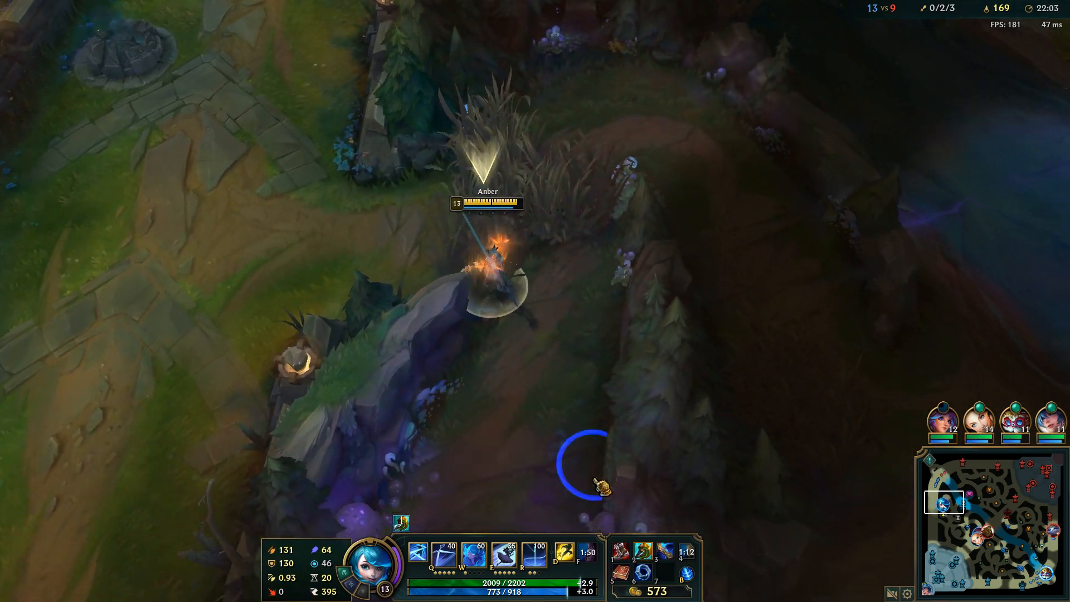
right_click(494, 480)
right_click(496, 487)
key(e)
right_click(418, 354)
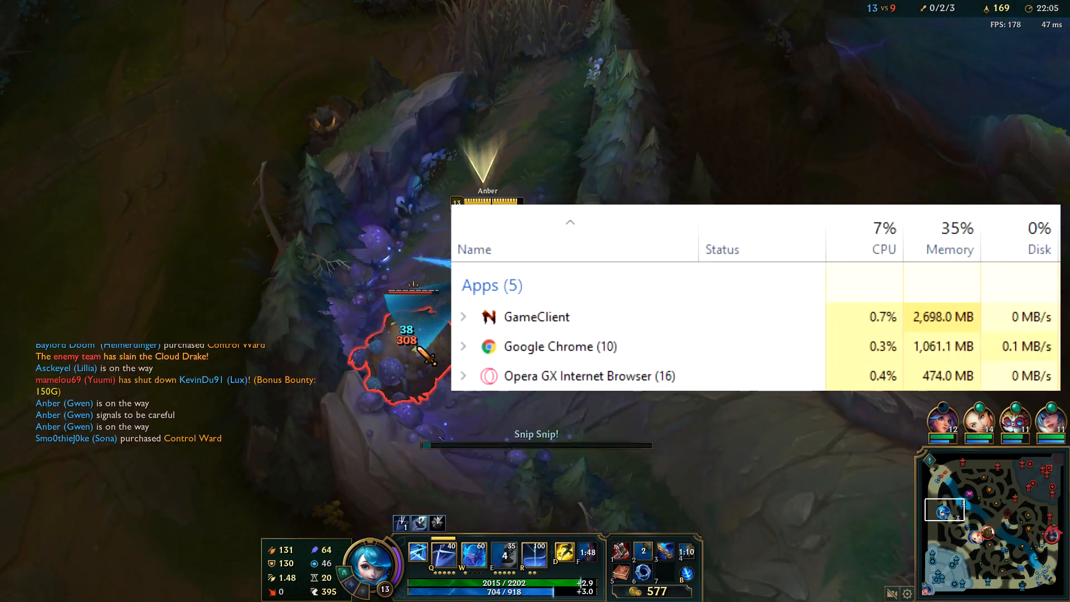
key(q)
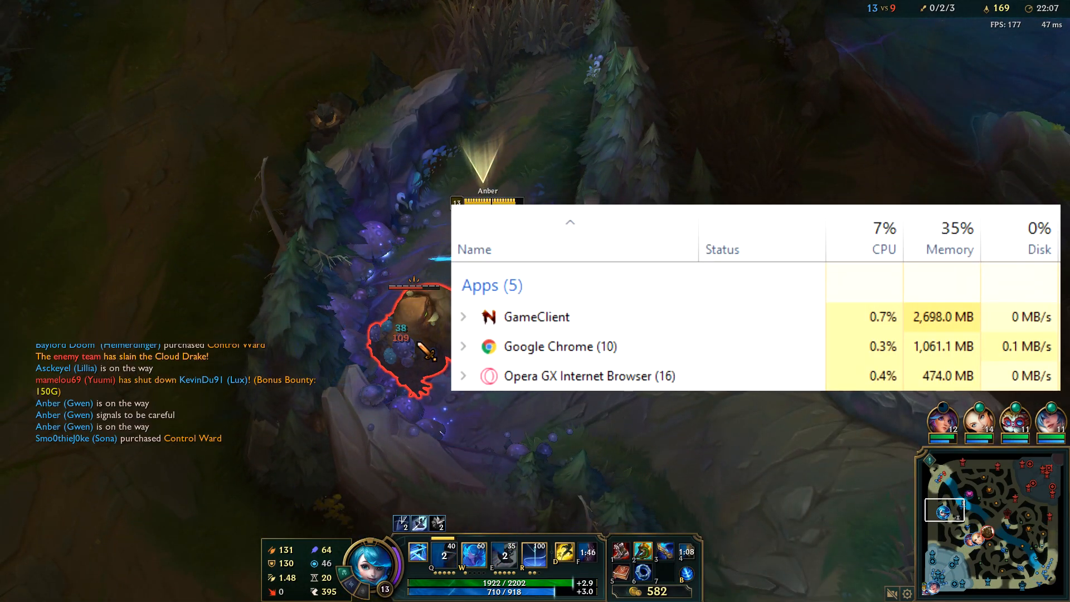
key(e)
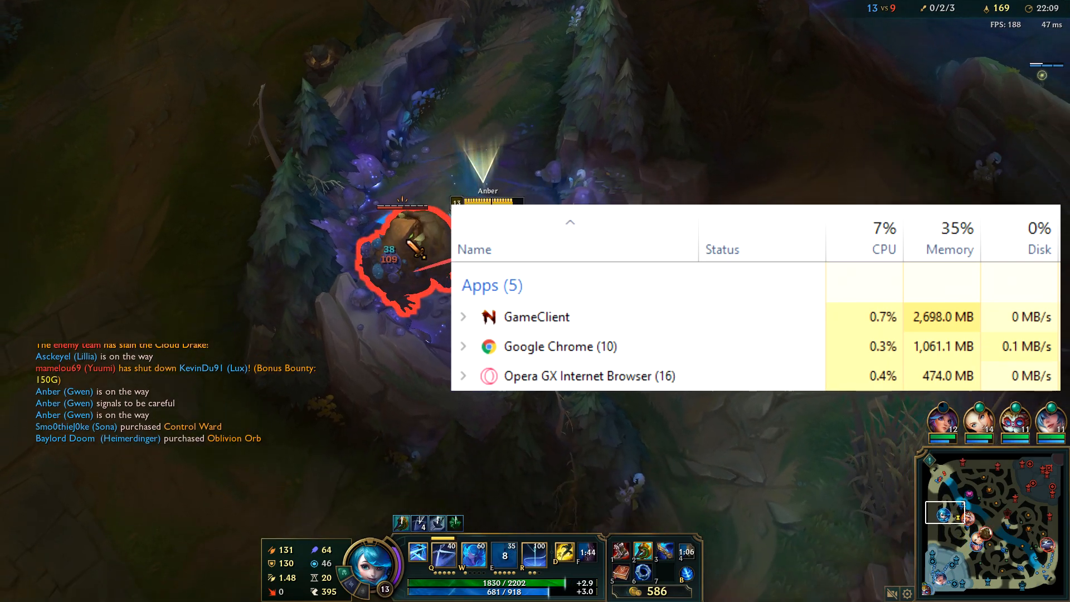
key(q)
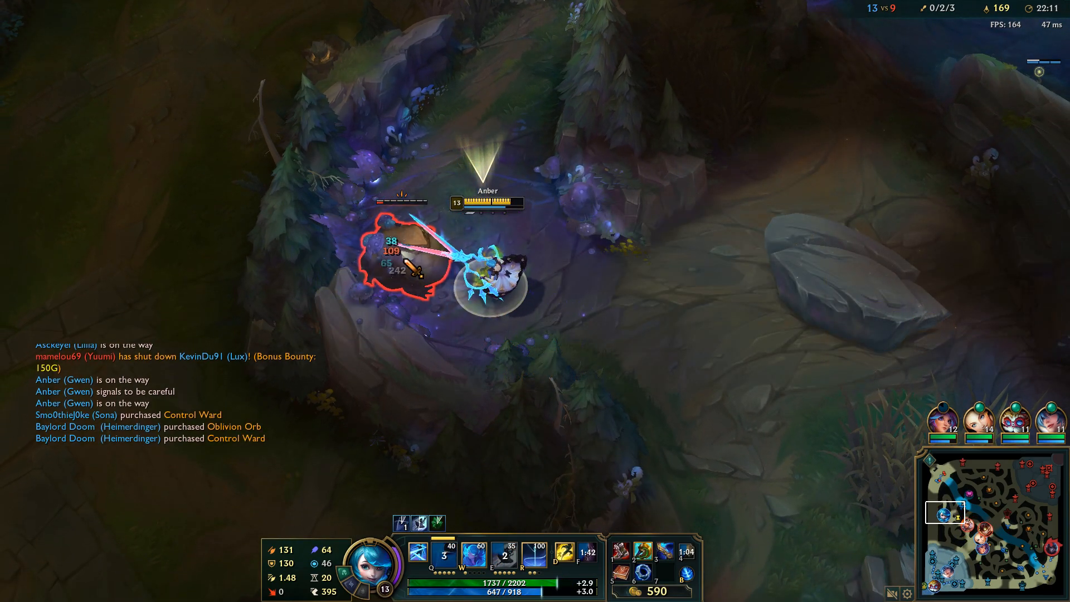
Step: Switch to Opera GX and turn on the RAM Limiter in GX Control
key(alt+Tab)
click(21, 58)
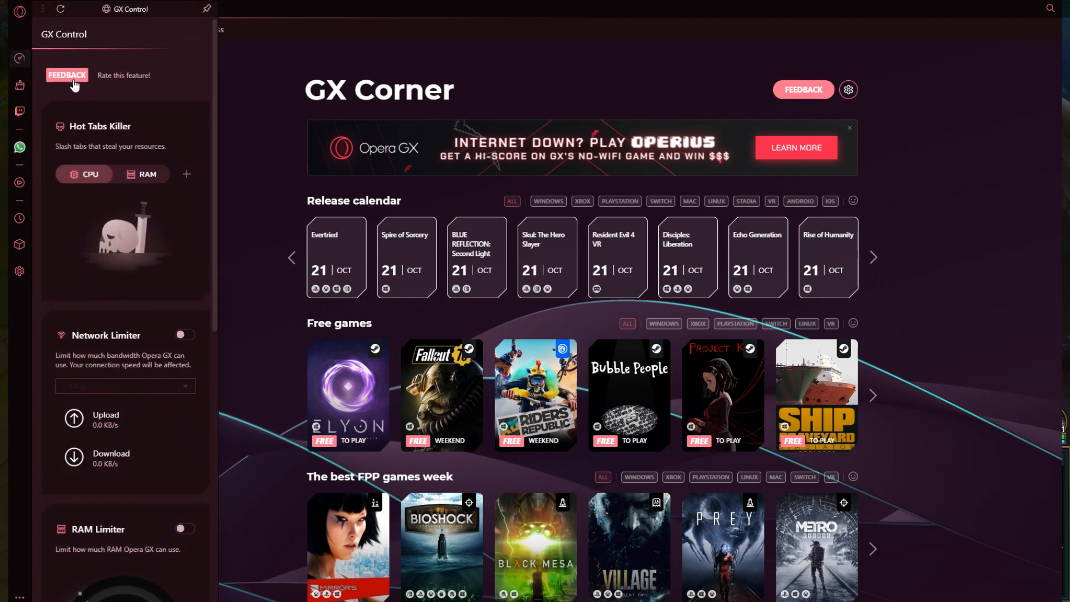
scroll(135, 175, down, 8)
click(190, 61)
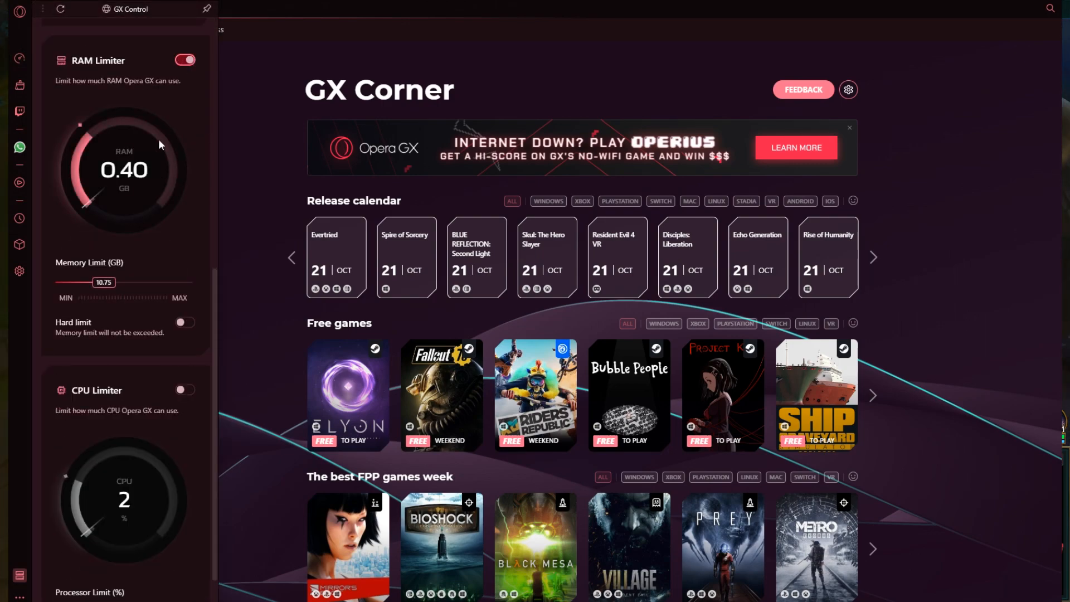
Step: Enable the CPU Limiter, setting the memory limit to 17.50 GB and raising the processor limit
click(185, 389)
drag(104, 282, 133, 282)
scroll(133, 282, down, 1)
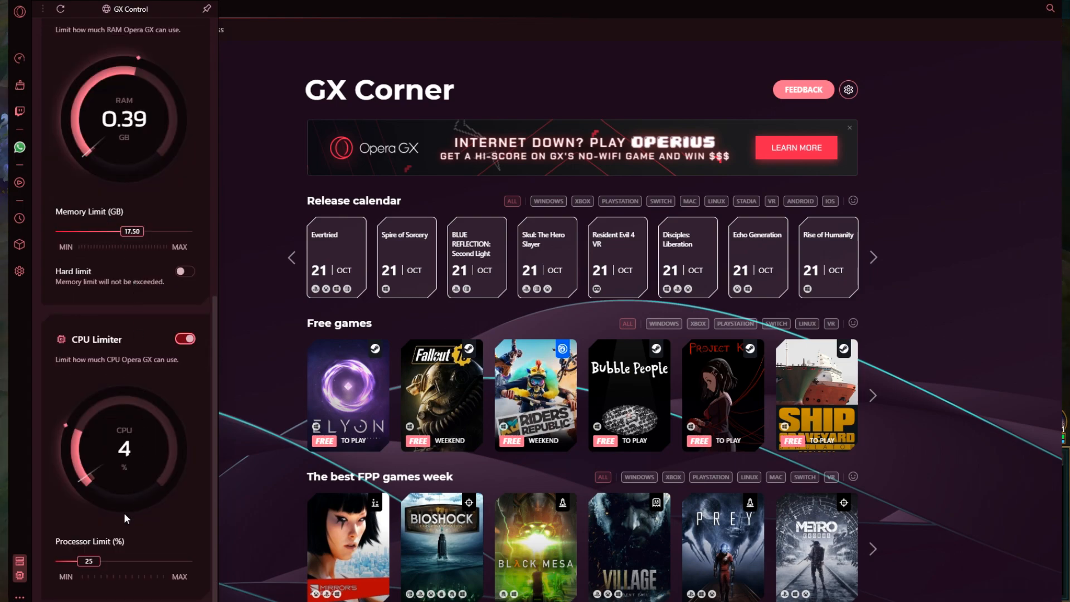
mouse_move(97, 564)
mouse_down()
mouse_move(131, 565)
mouse_move(107, 564)
mouse_up()
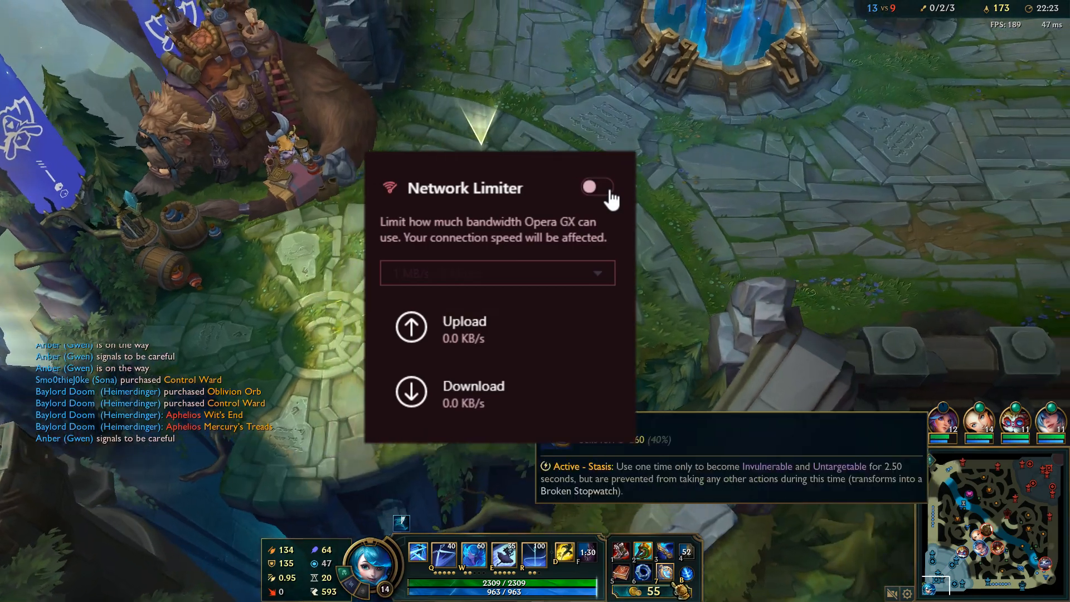
Step: Turn on the Network Limiter and choose the 2 MB/s bandwidth limit
click(605, 190)
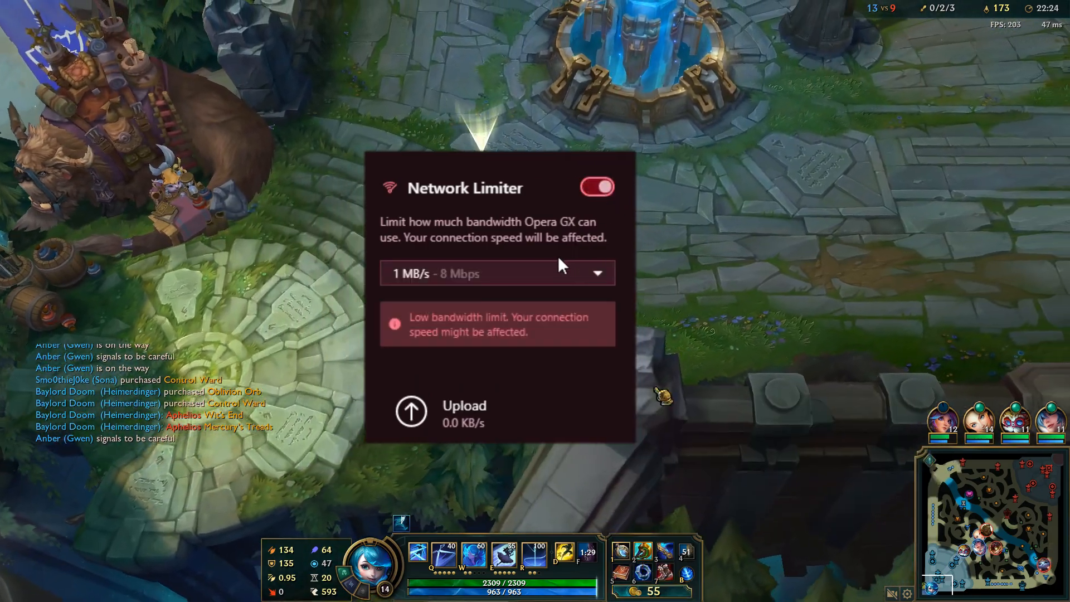
click(538, 268)
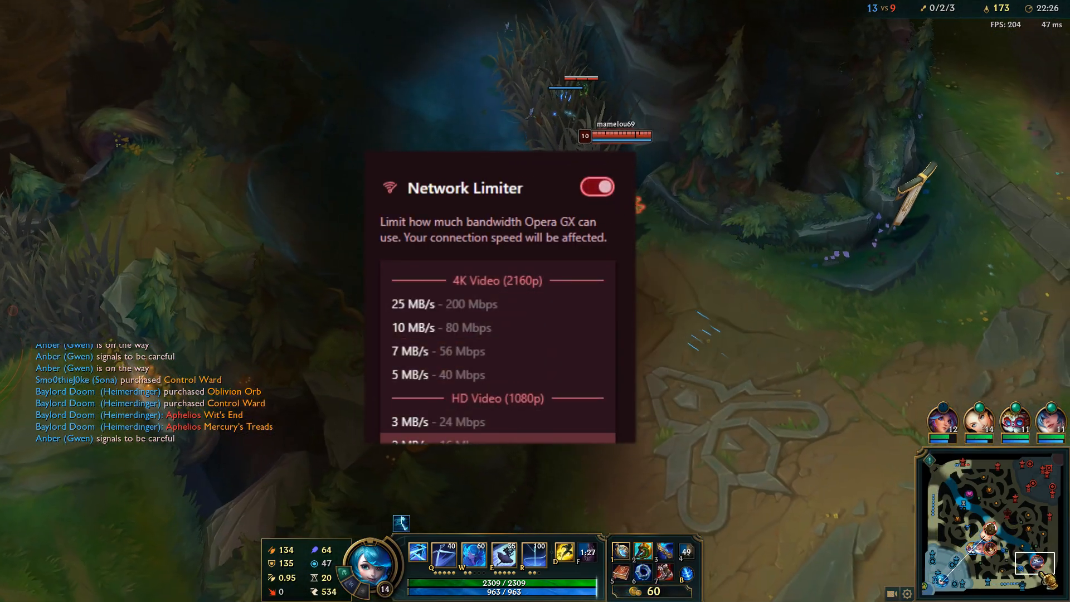
click(502, 443)
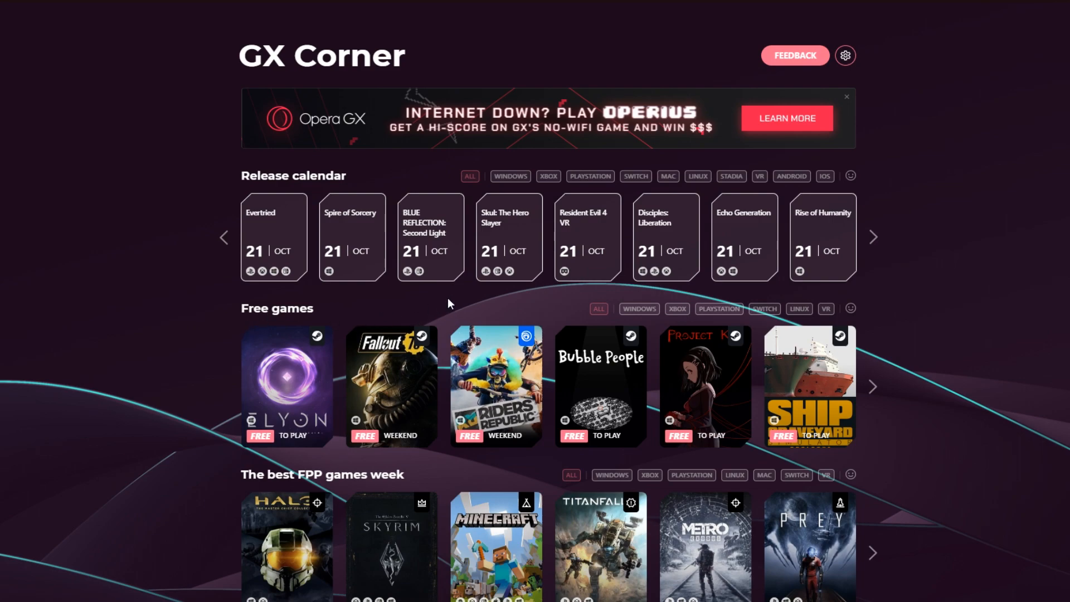
Step: Open the free Fallout 76 offer from GX Corner, look over its Steam store page and close it
mouse_move(289, 441)
mouse_move(402, 405)
click(508, 365)
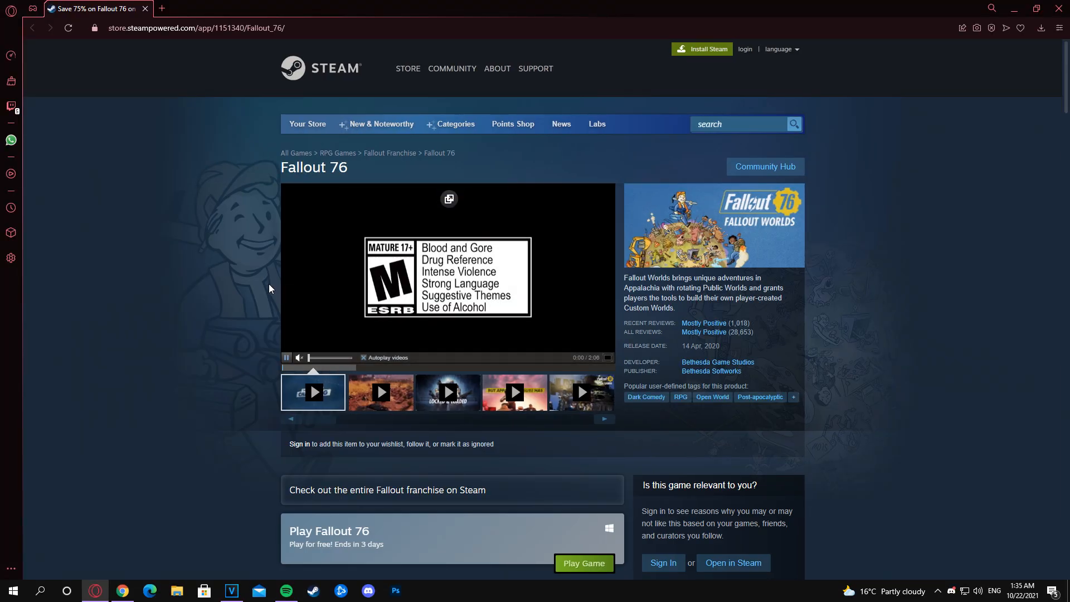
scroll(265, 301, down, 2)
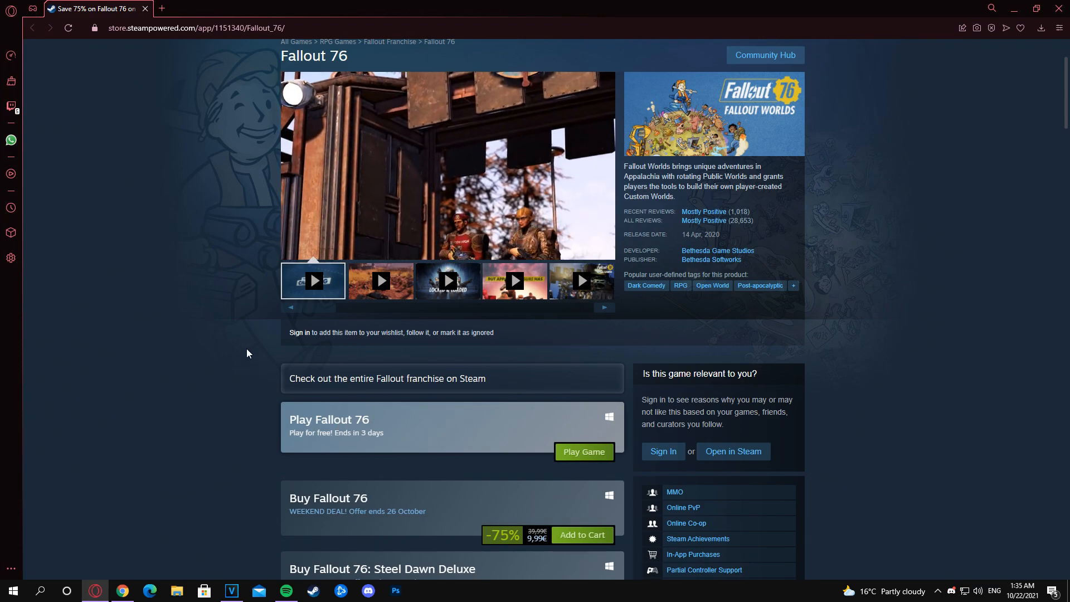
scroll(249, 358, up, 3)
click(145, 9)
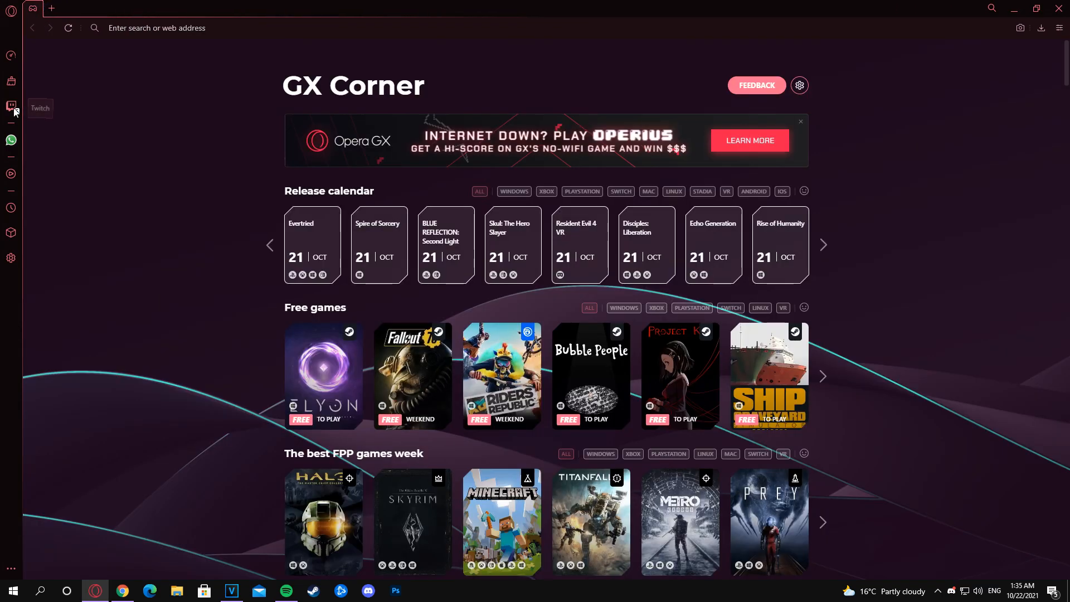
Step: Preview the browser's built-in Twitch, WhatsApp and music player integrations
click(12, 108)
click(11, 141)
click(10, 143)
click(9, 175)
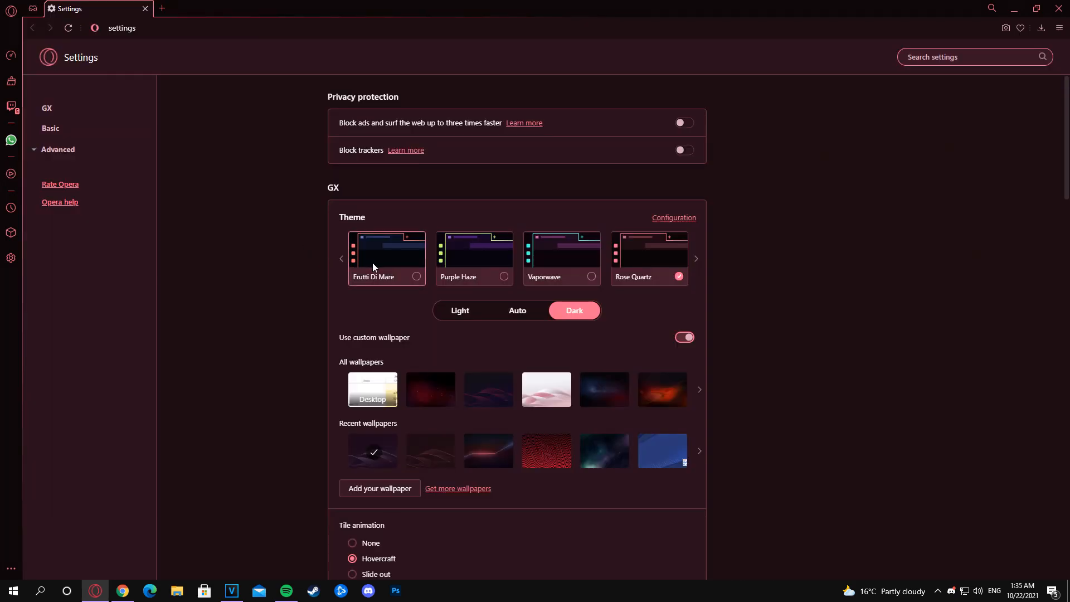
Step: Look through the GX themes in the browser settings and apply GX Classic followed by Ultraviolet
click(704, 262)
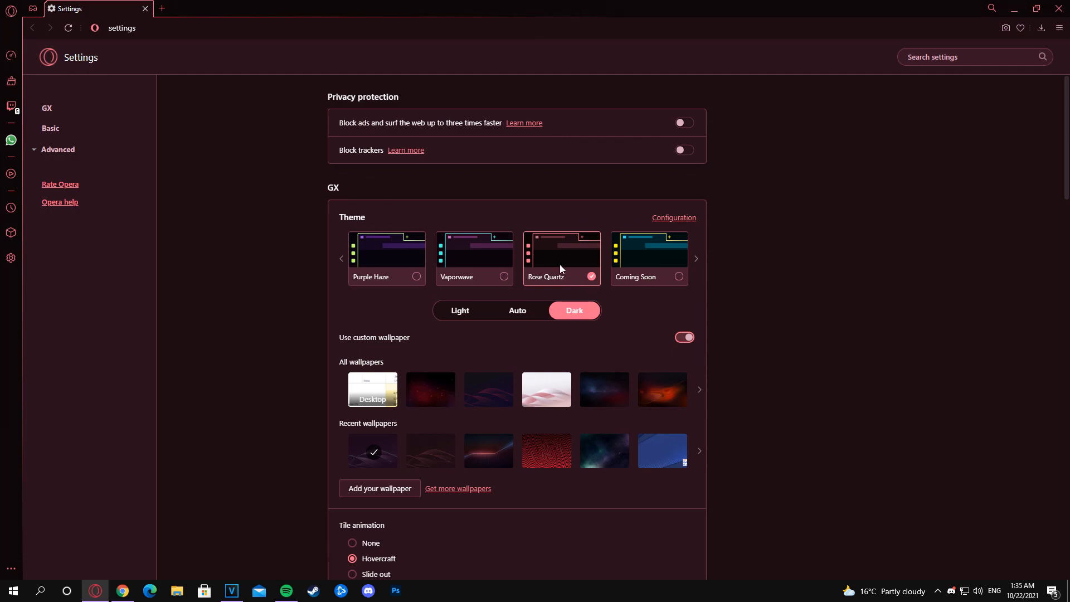
click(703, 262)
click(704, 262)
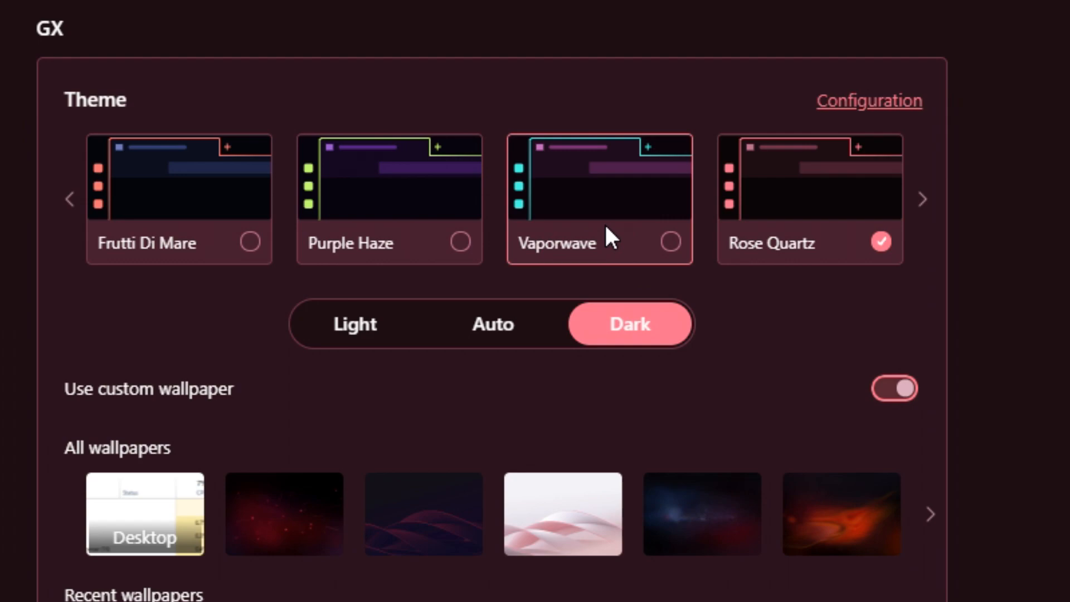
click(70, 199)
click(70, 199)
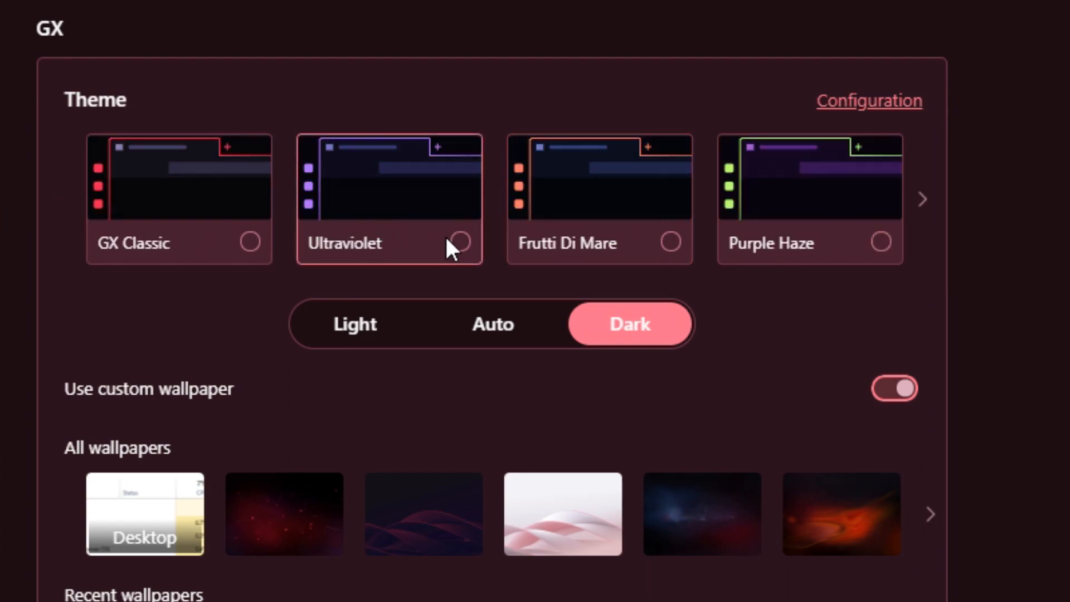
click(245, 245)
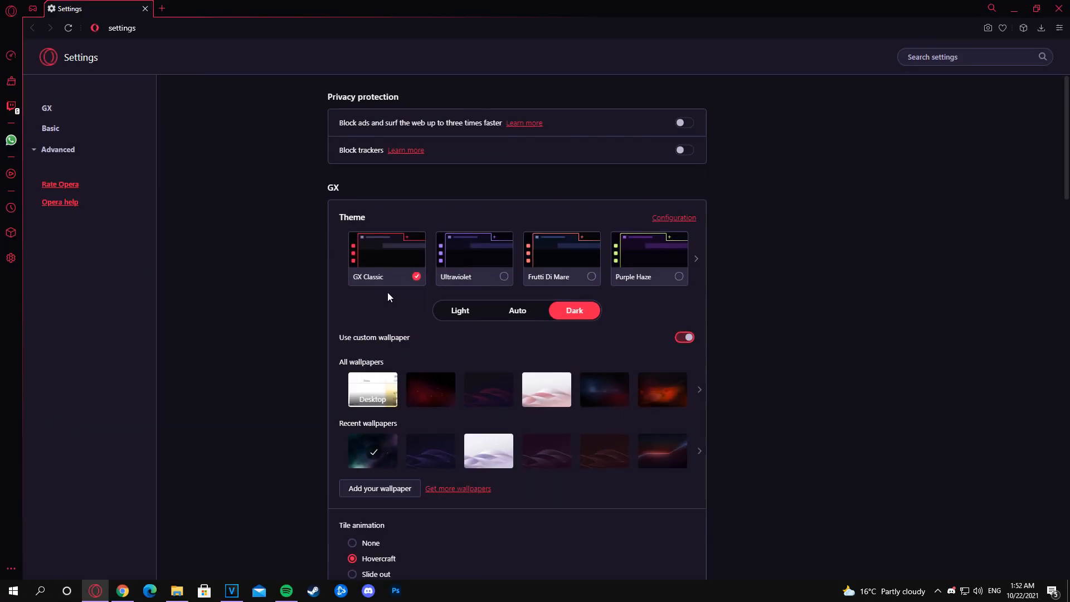
click(503, 279)
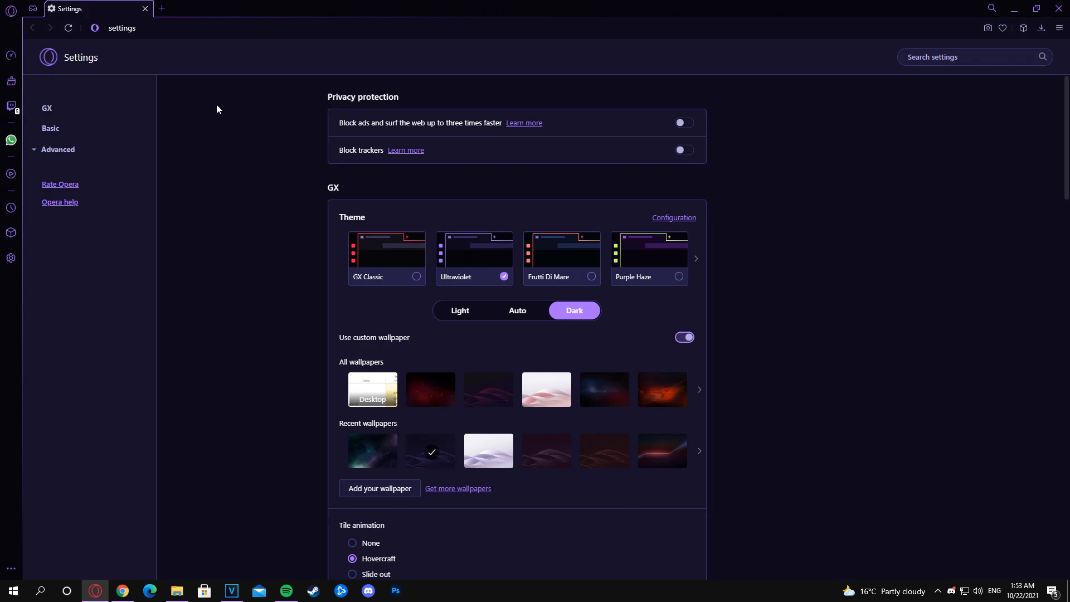
Step: Go to the easy setup's Privacy & Security options from a new tab and enable the browser VPN in settings
click(161, 8)
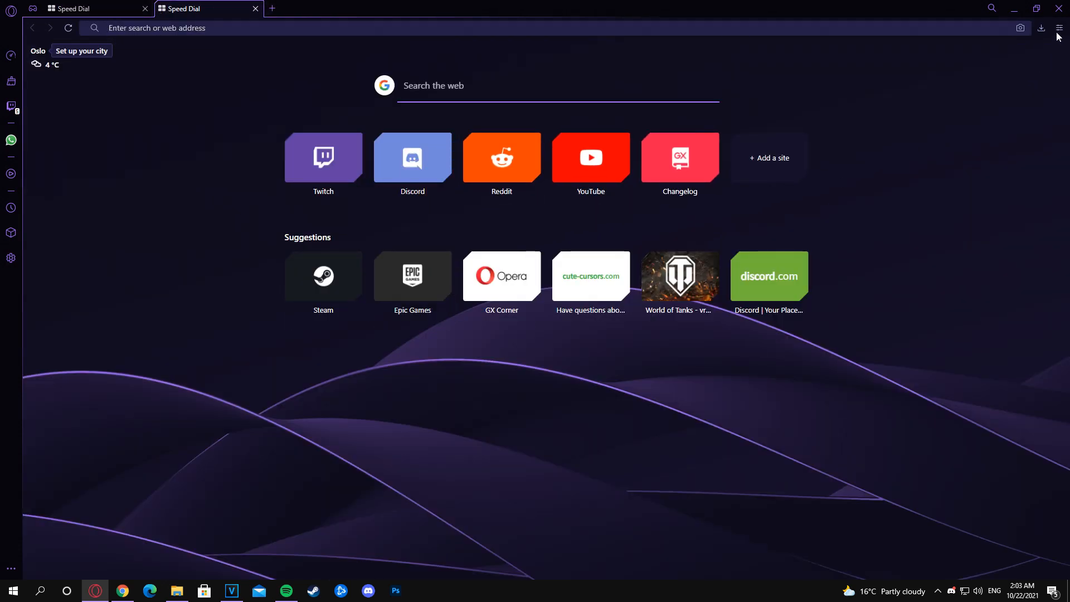
click(1059, 28)
scroll(956, 422, down, 5)
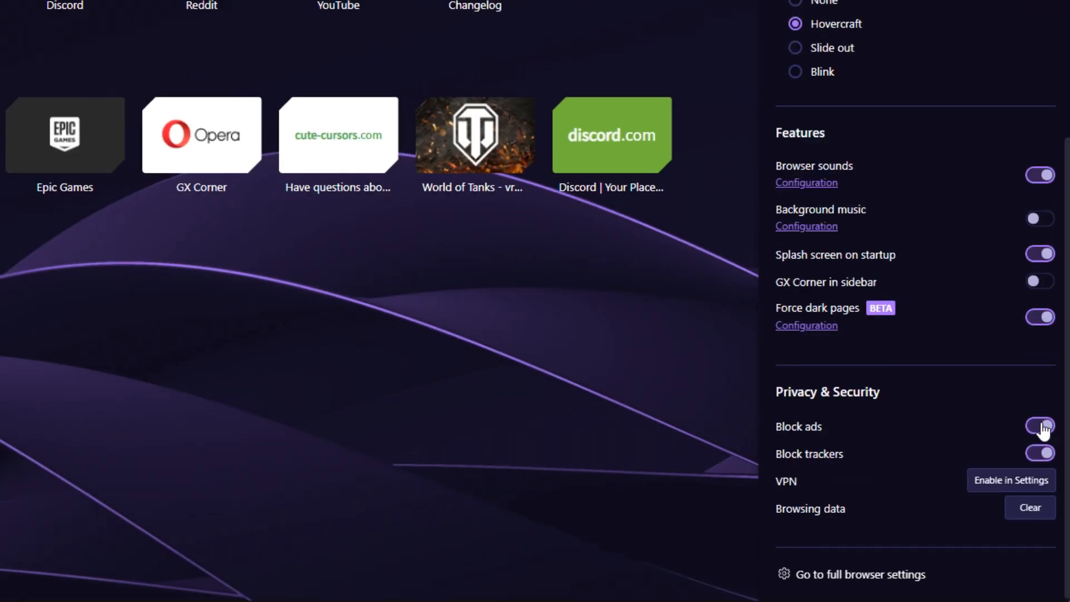
click(1019, 488)
click(711, 74)
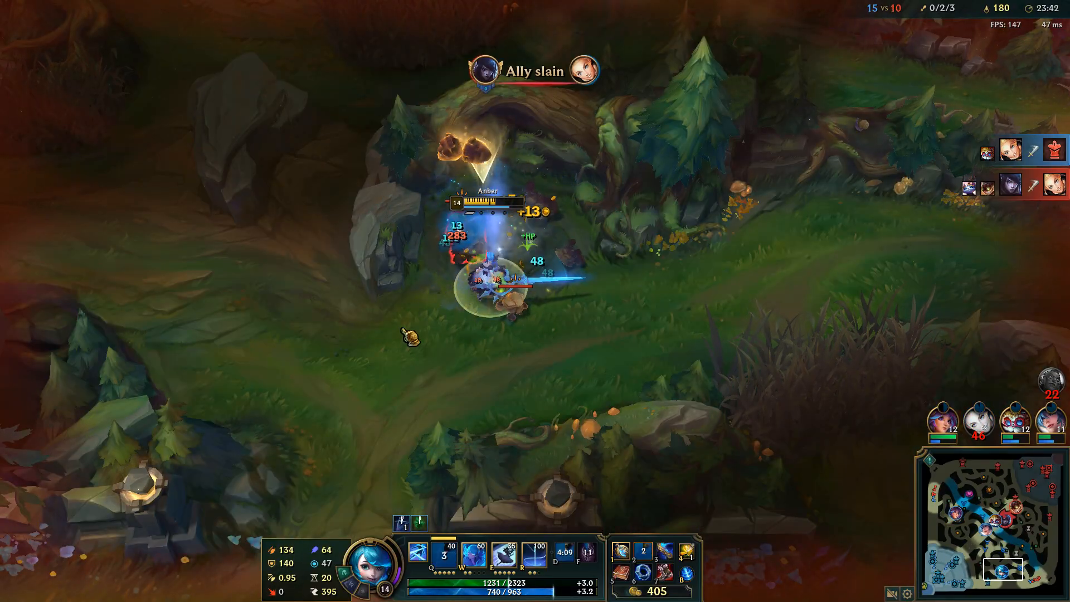
right_click(413, 325)
right_click(418, 302)
right_click(406, 339)
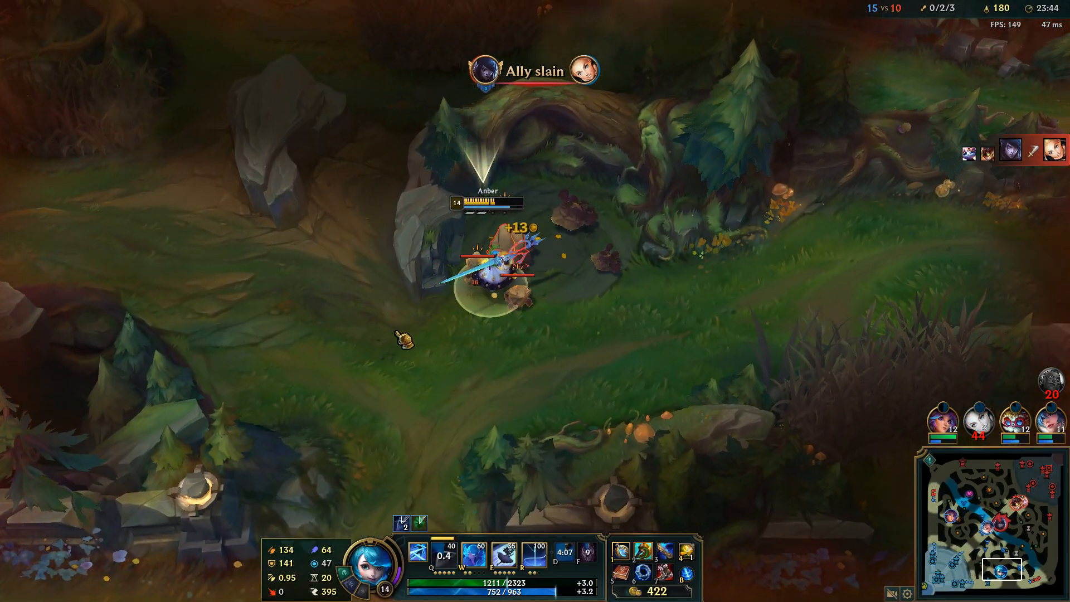
right_click(539, 275)
right_click(572, 274)
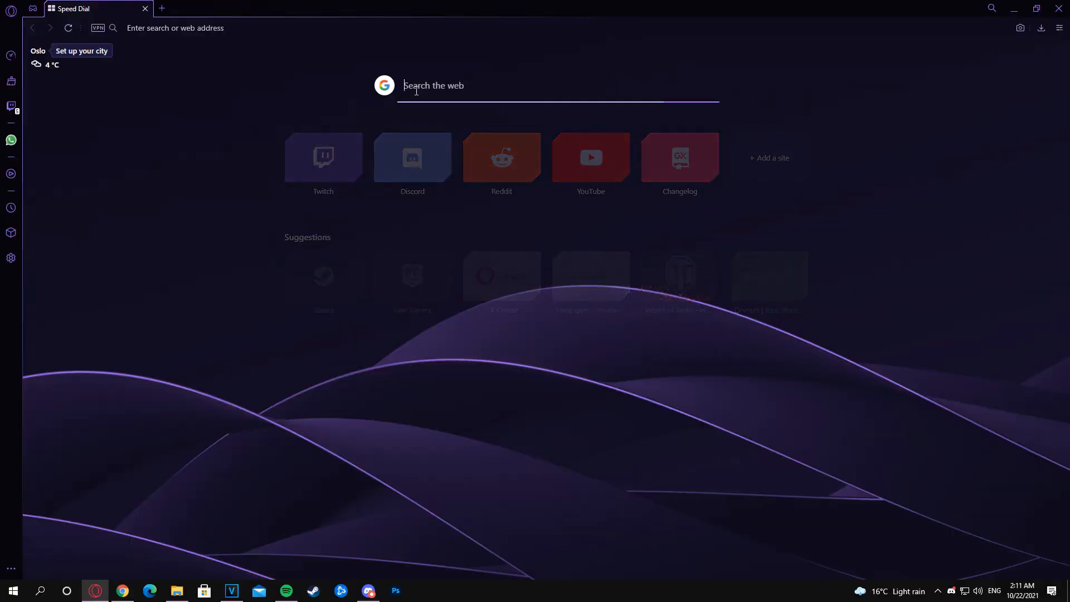
Step: Search the web for webstore and open the Chrome Web Store's extensions page
text(web)
key(Down)
key(Return)
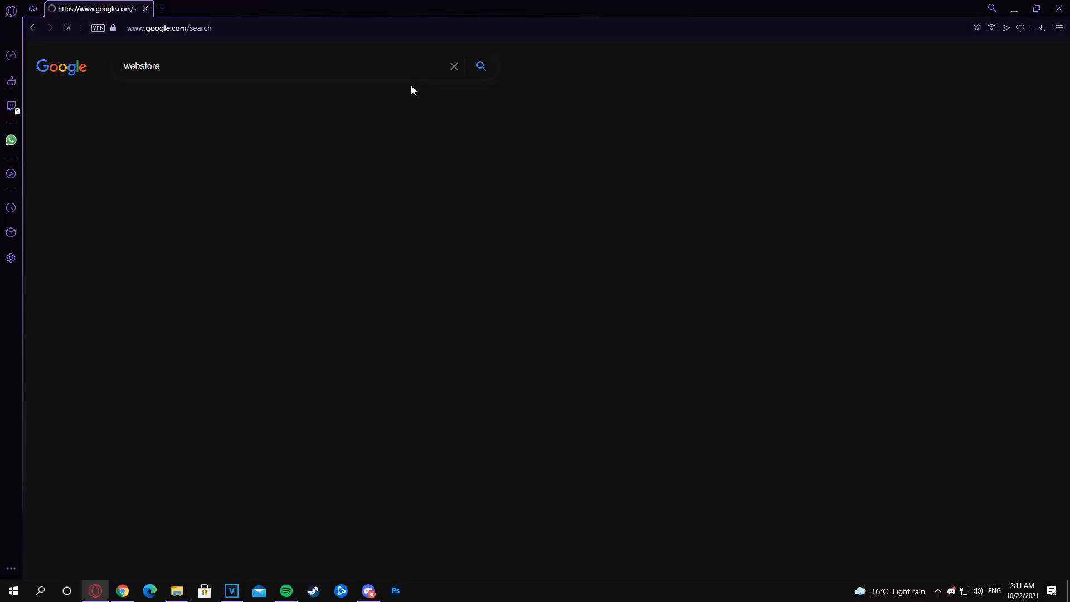
click(182, 166)
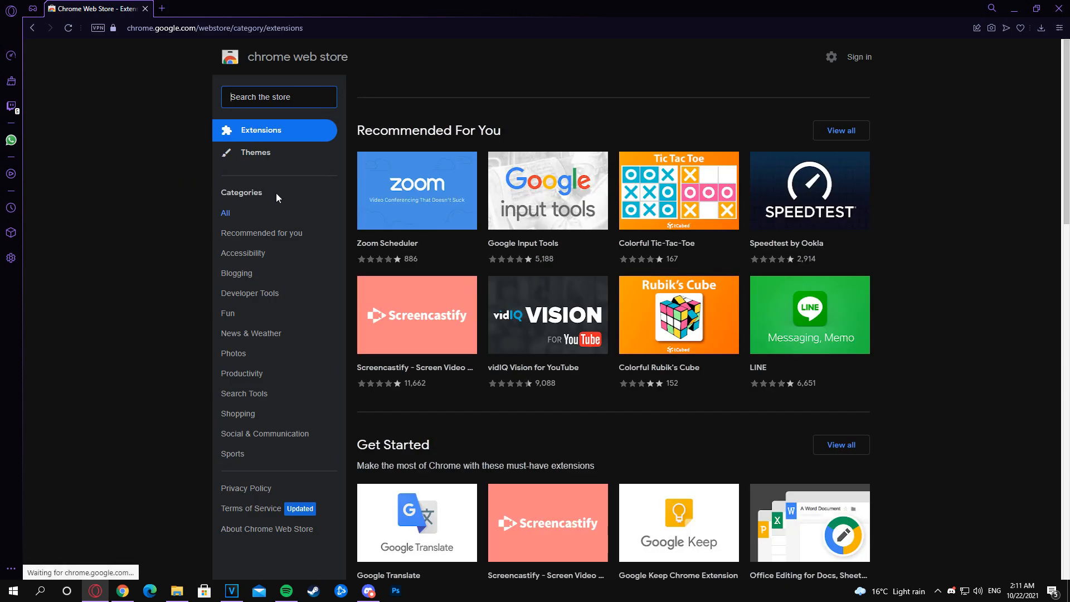
Step: Install the Cute Cursors - Custom Cursor for Chrome extension from the store's Personalize Chrome section
scroll(480, 228, down, 3)
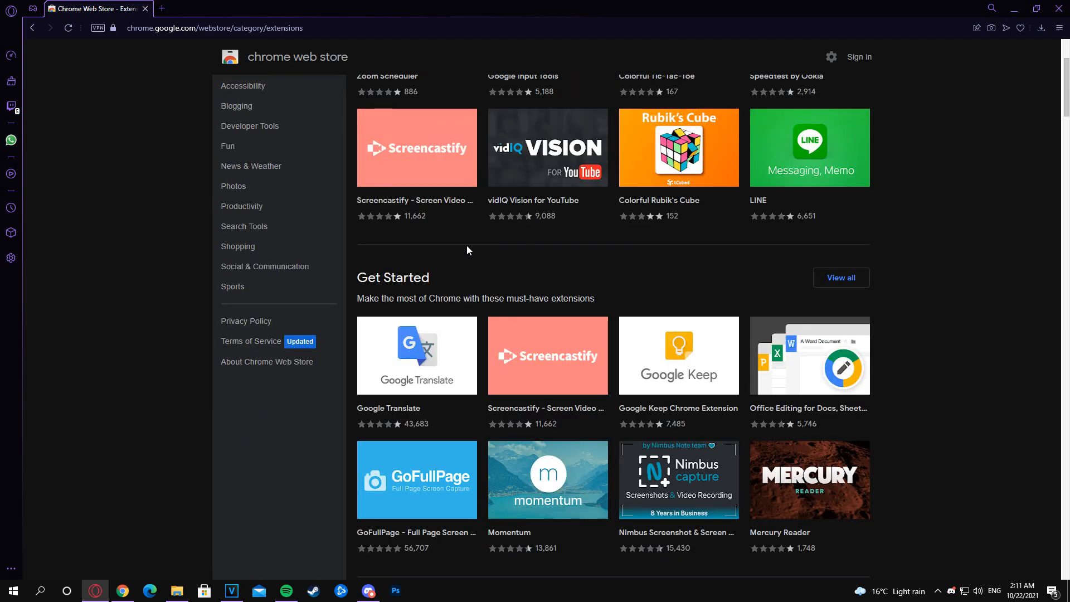
scroll(467, 251, down, 6)
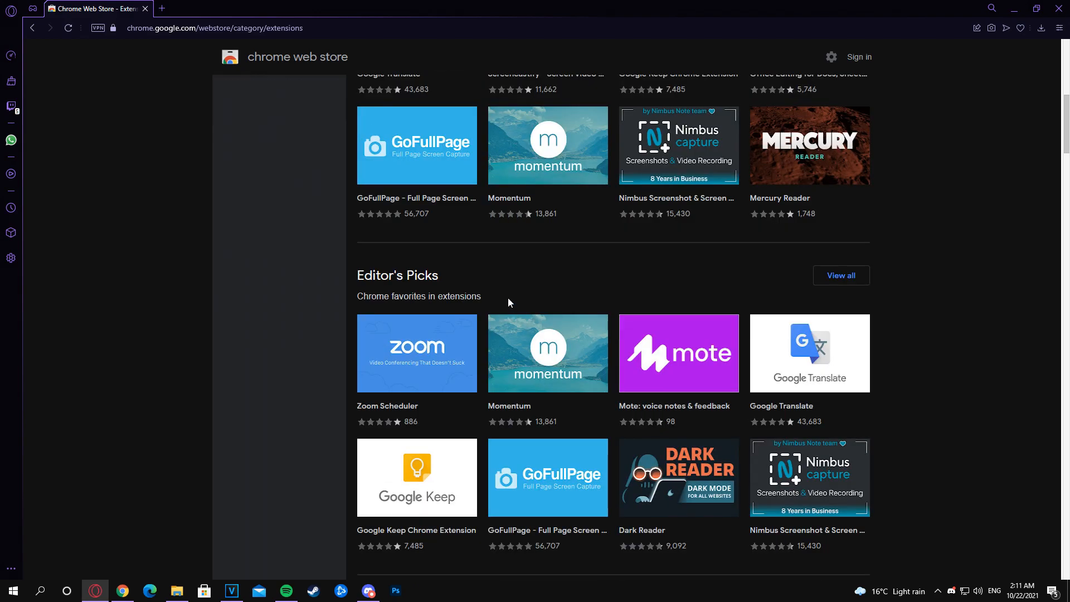
scroll(507, 298, down, 8)
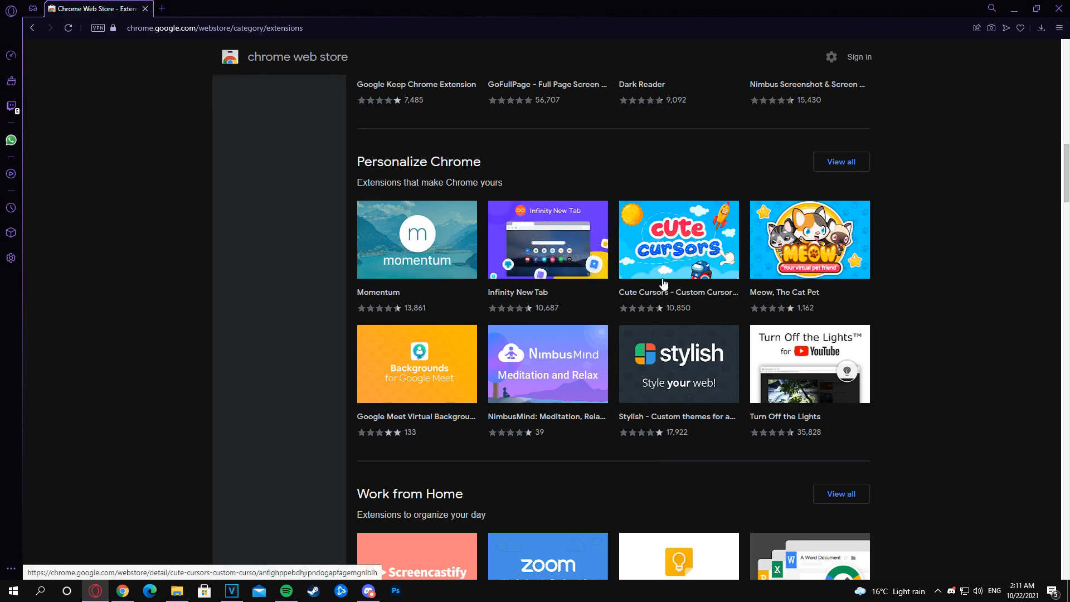
click(663, 280)
click(787, 139)
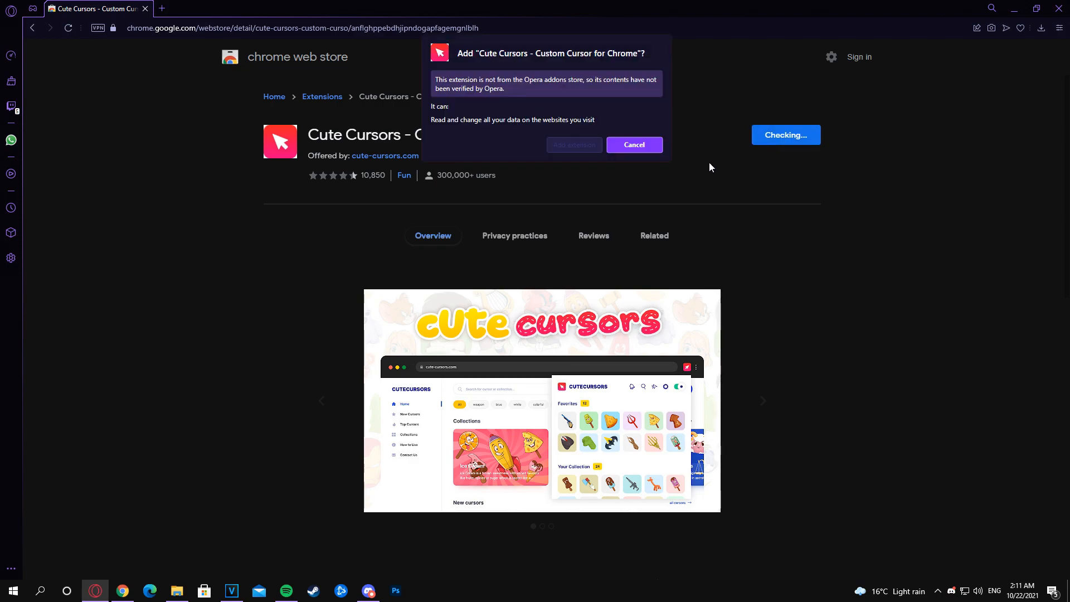
click(591, 148)
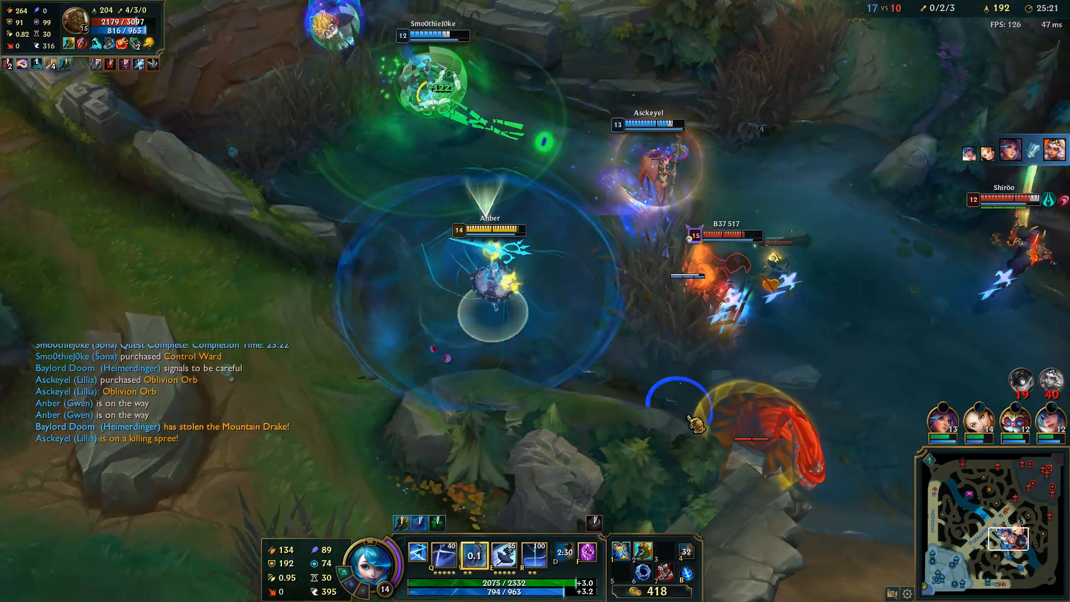
right_click(688, 419)
right_click(600, 265)
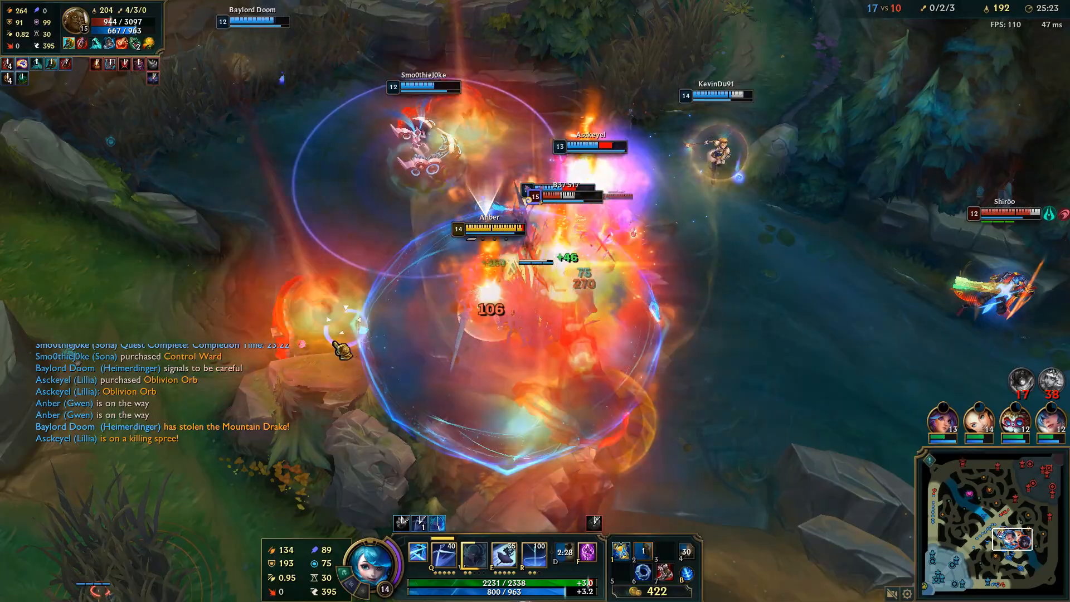
right_click(322, 318)
key(e)
right_click(642, 218)
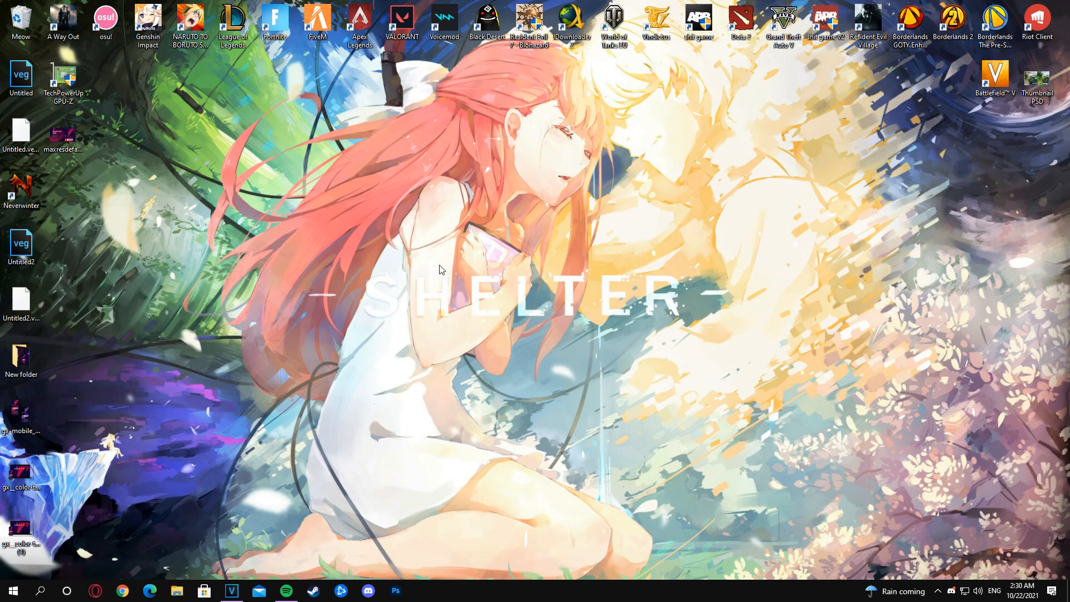
Step: Open Windows Update in the Windows settings and check for updates
click(14, 591)
click(13, 541)
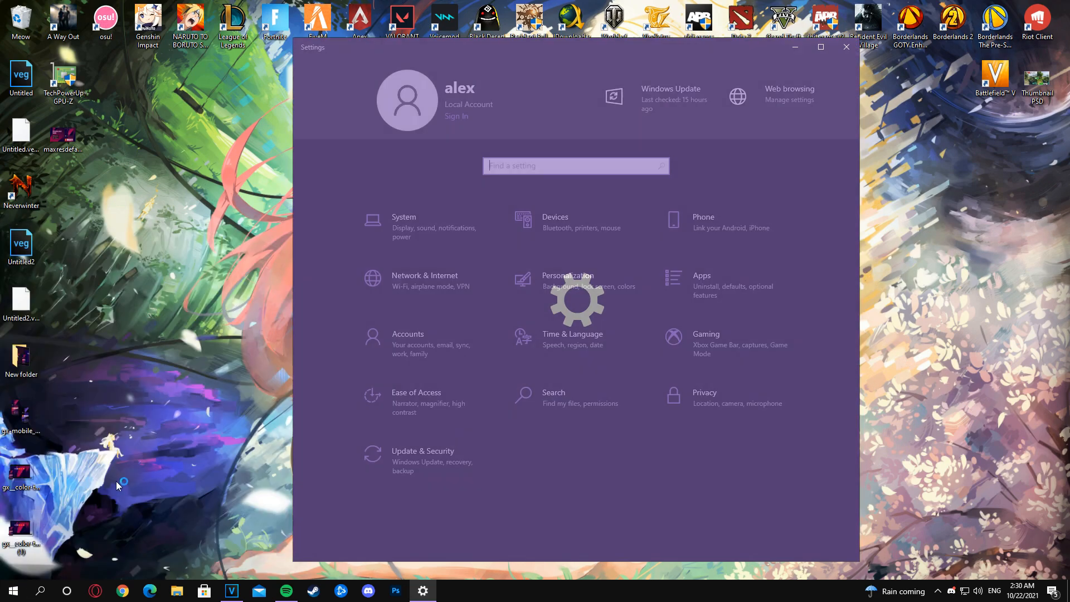
click(401, 452)
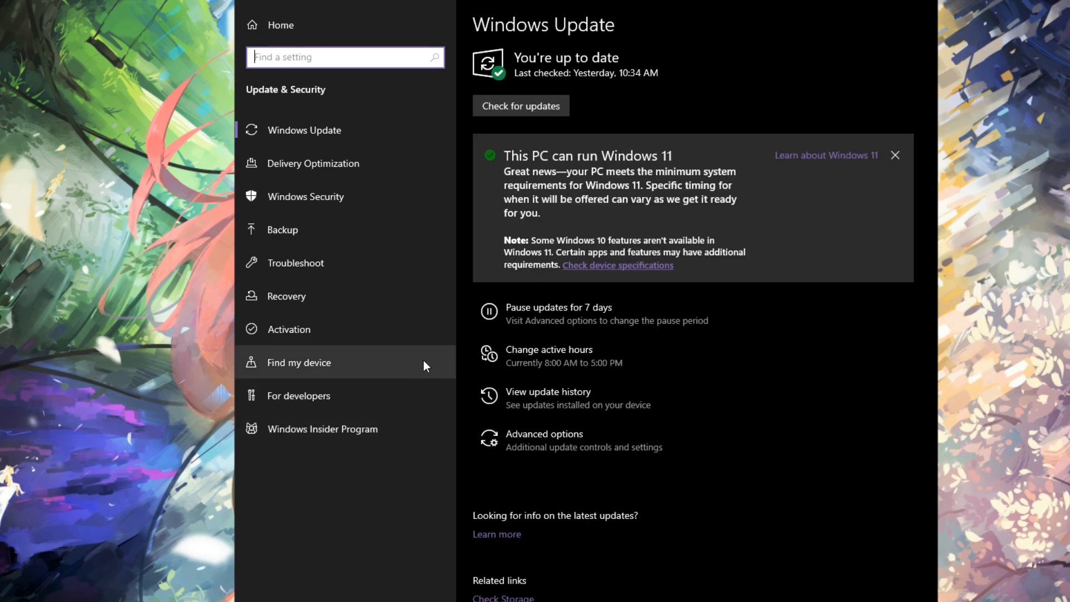
click(532, 103)
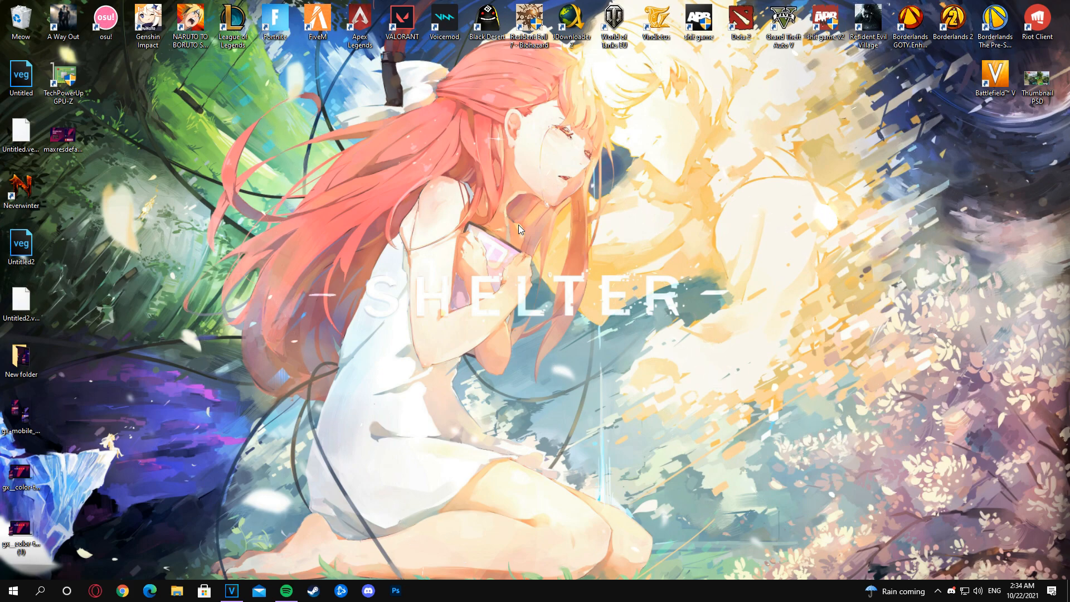
right_click(516, 225)
click(939, 596)
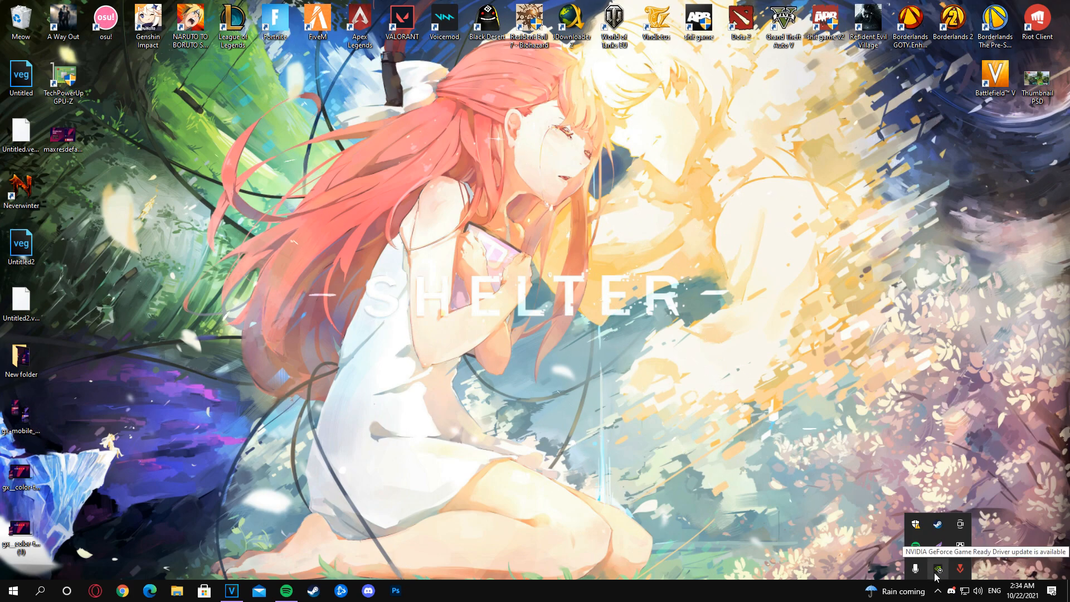
click(721, 412)
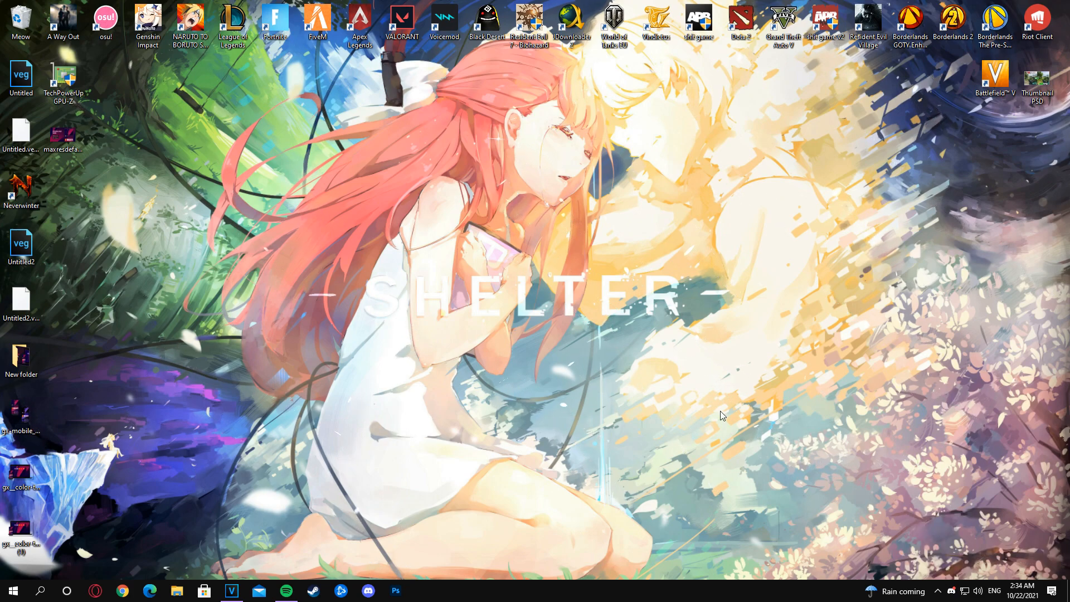
Step: Switch to NVIDIA GeForce Experience, check for driver updates and download GeForce Game Ready Driver version 496.13
click(937, 590)
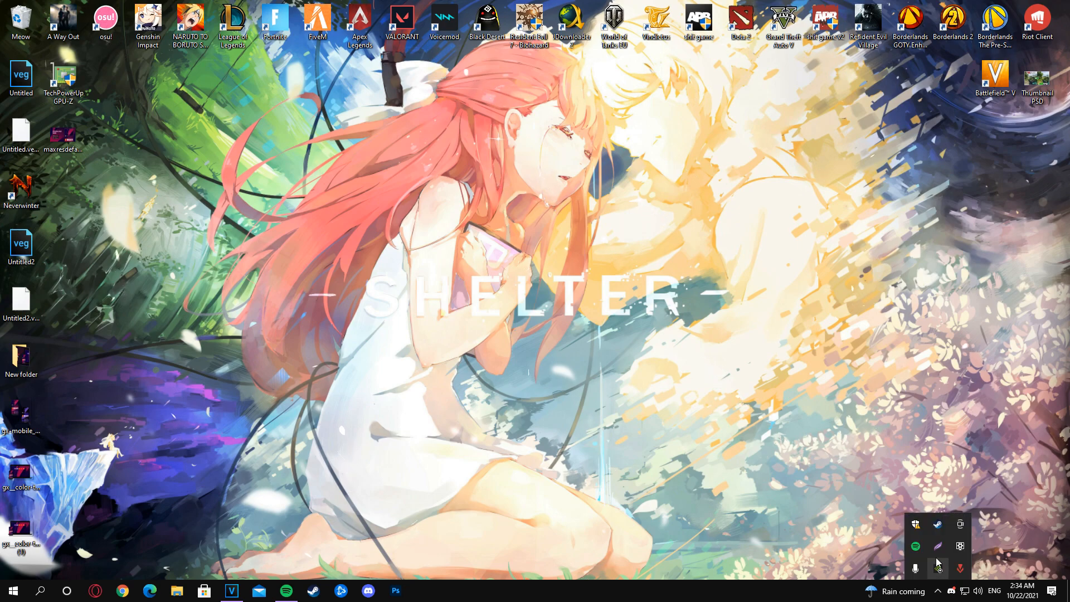
right_click(939, 569)
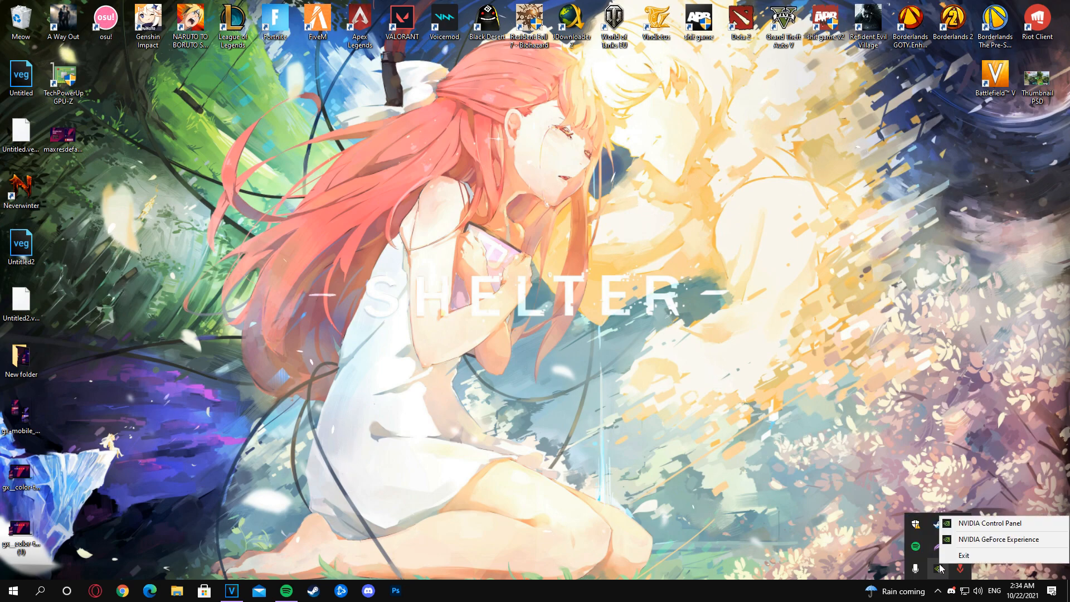
click(958, 540)
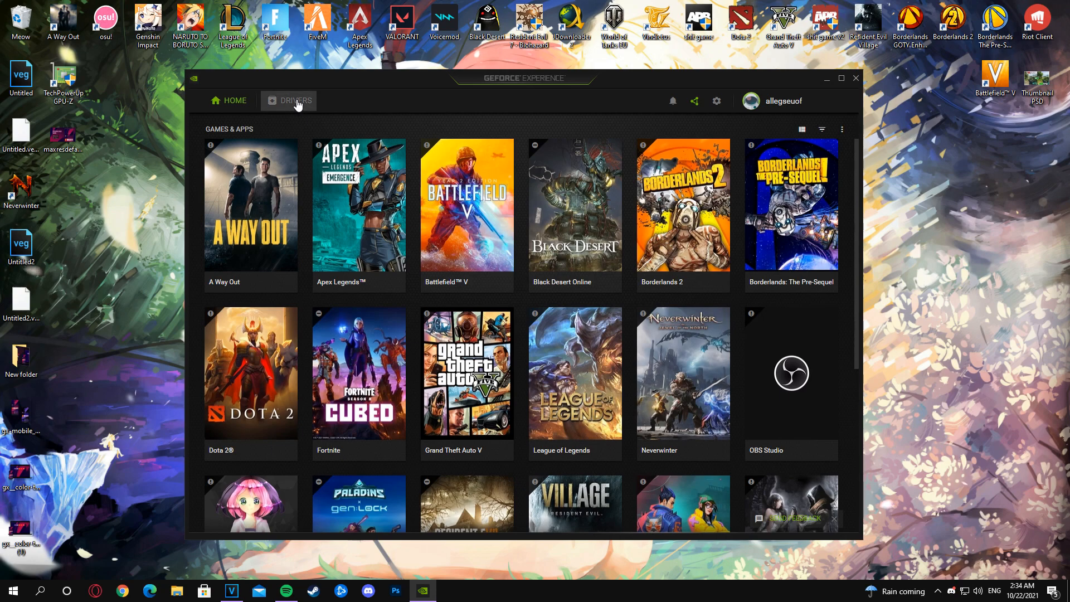
click(297, 102)
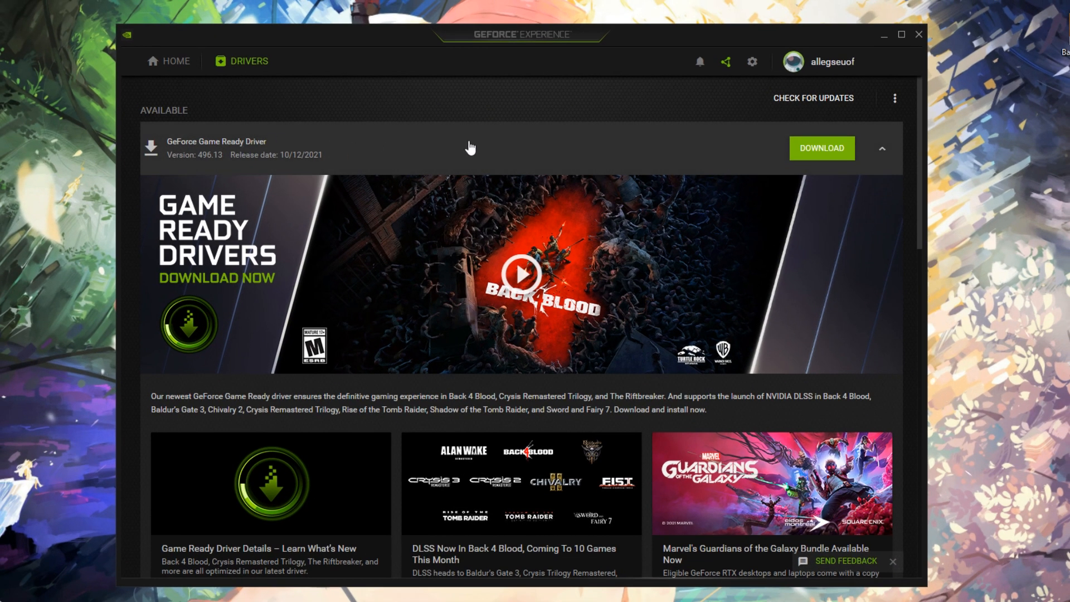
click(811, 100)
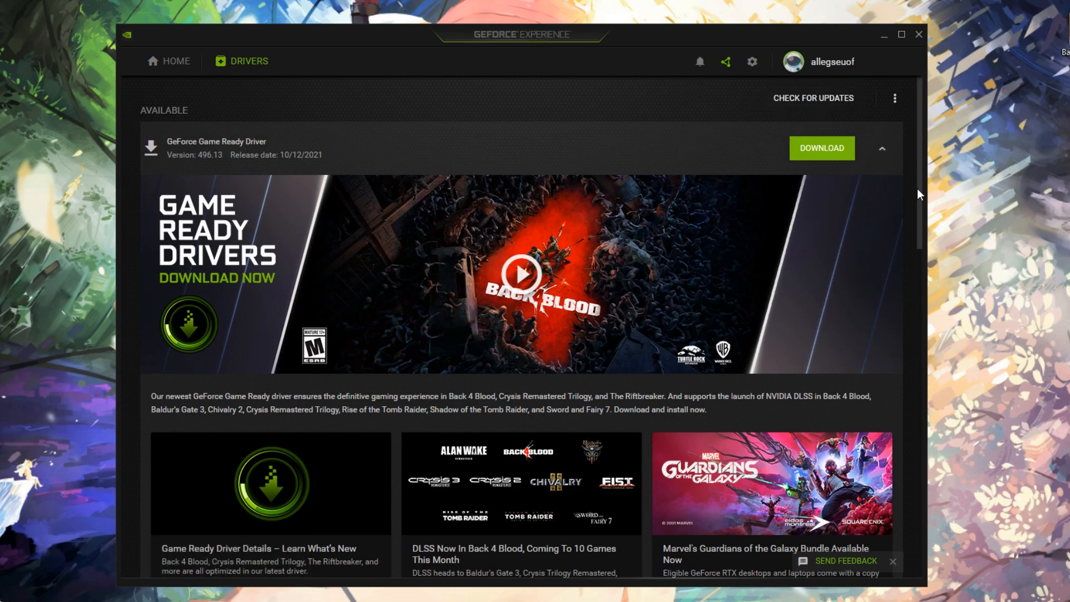
click(813, 159)
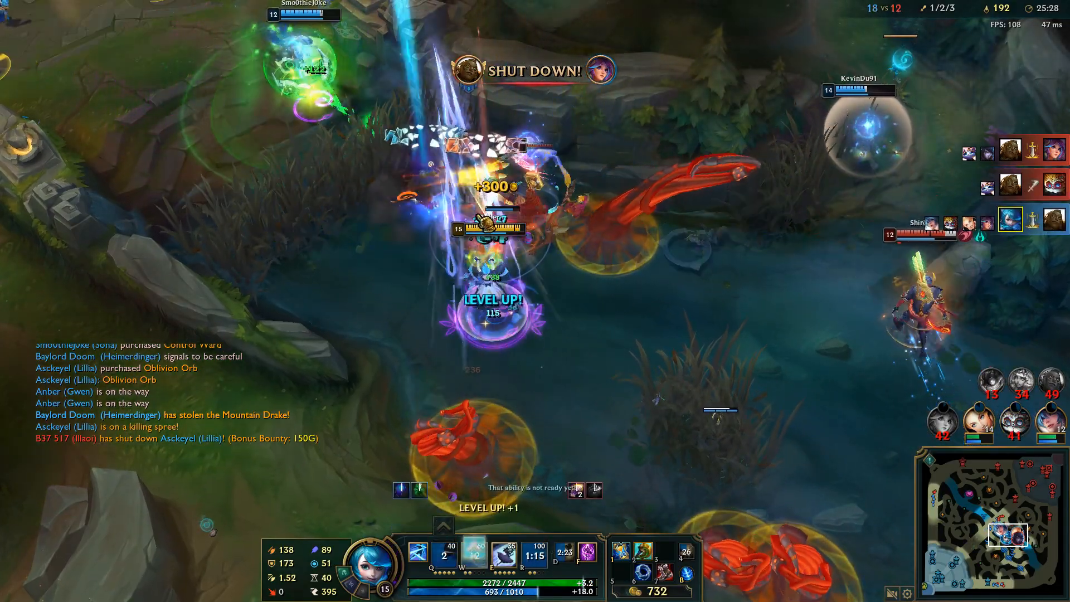
right_click(664, 329)
right_click(703, 320)
right_click(714, 247)
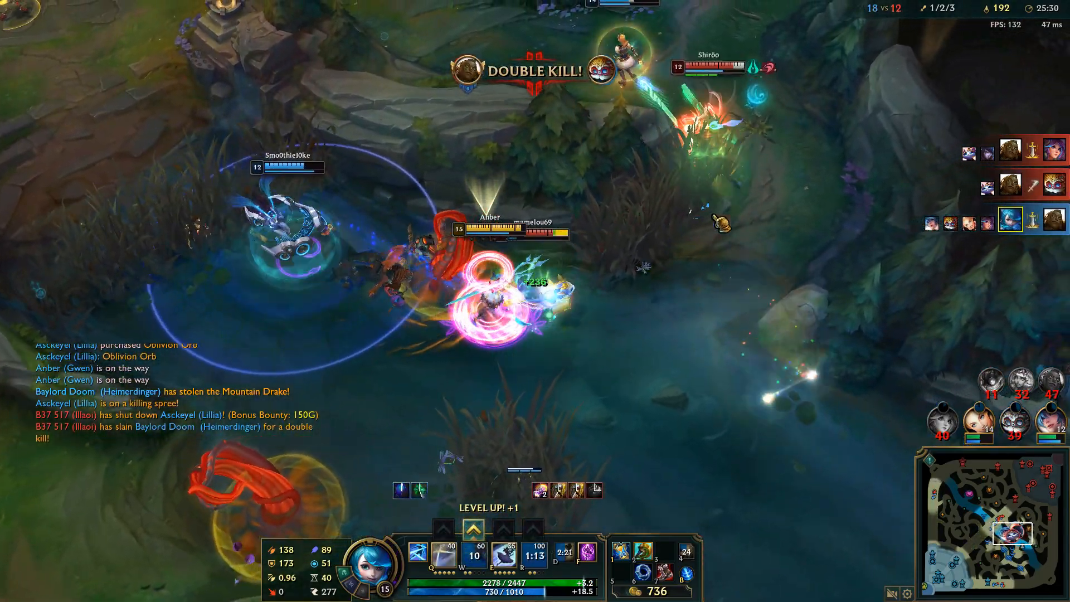
right_click(700, 203)
key(e)
right_click(566, 156)
right_click(534, 126)
right_click(522, 161)
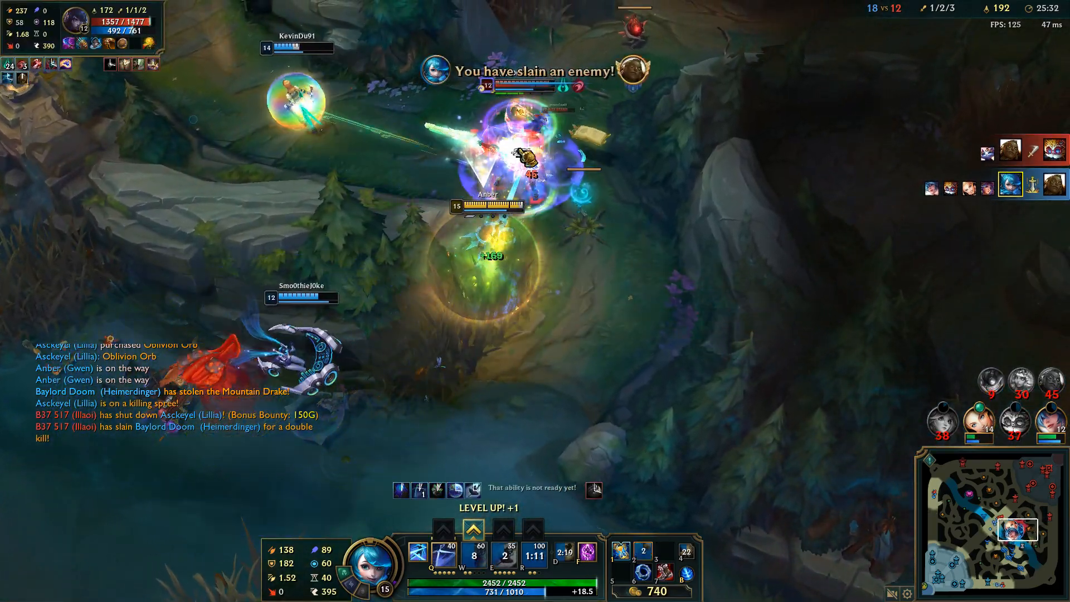
key(q)
right_click(512, 166)
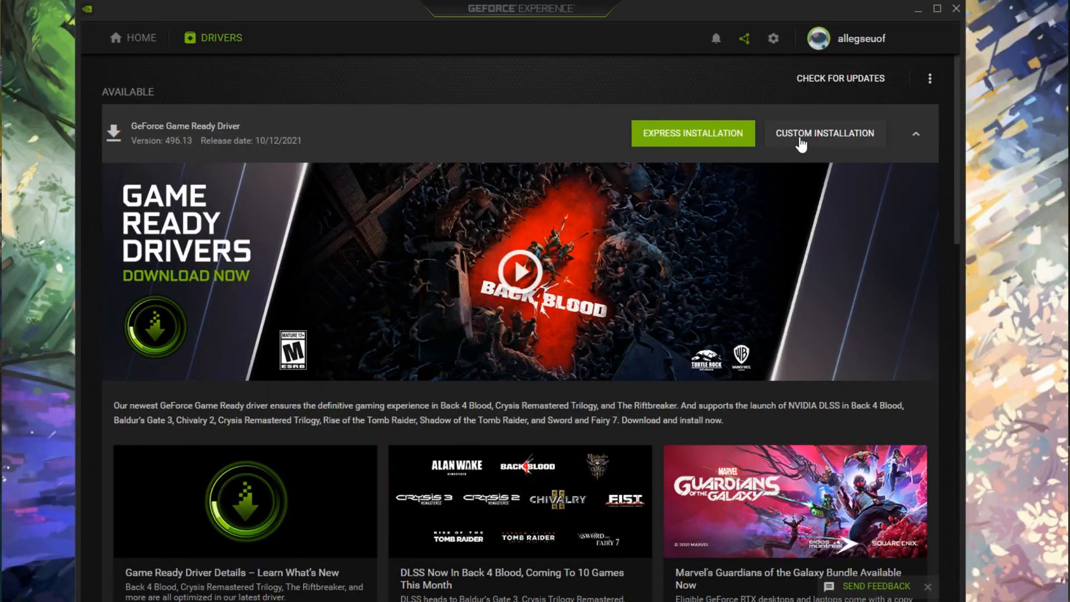
Step: Choose the custom installation for the downloaded GeForce Game Ready Driver
click(779, 139)
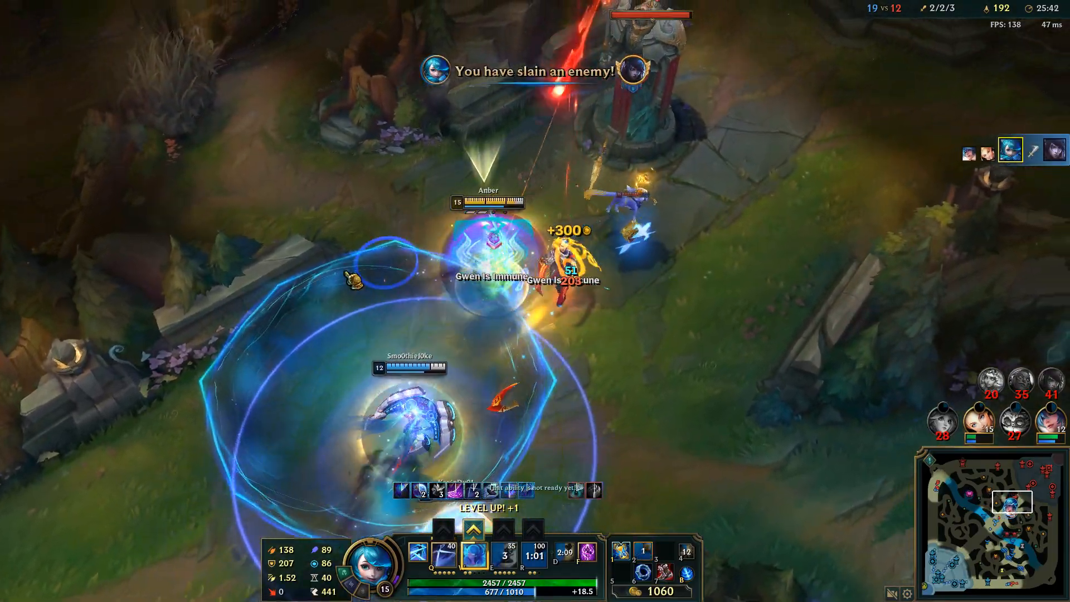
key(q)
right_click(308, 395)
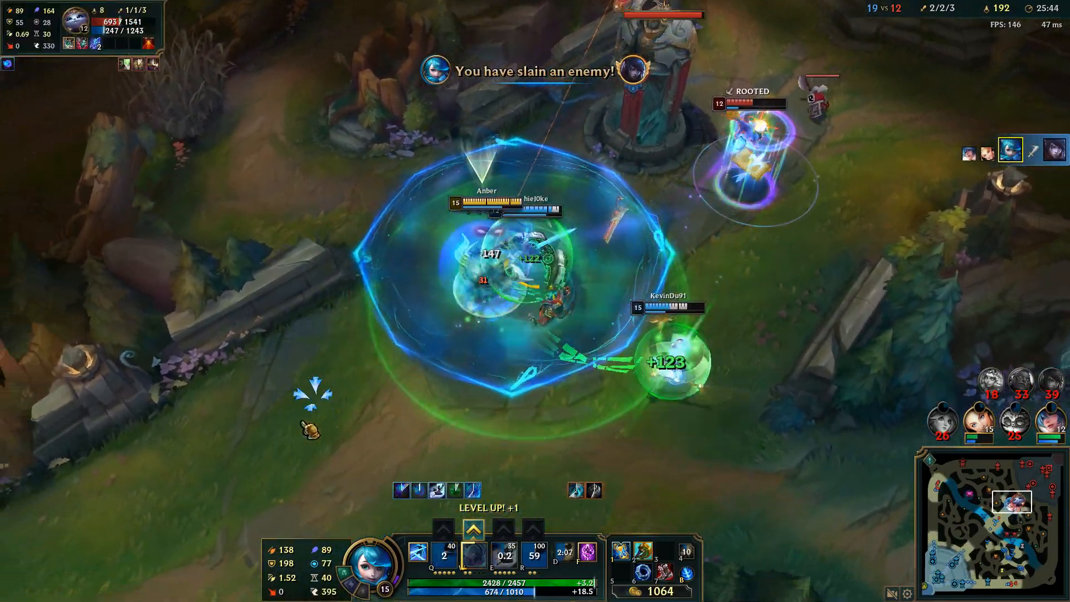
key(ctrl+w)
right_click(568, 435)
right_click(548, 432)
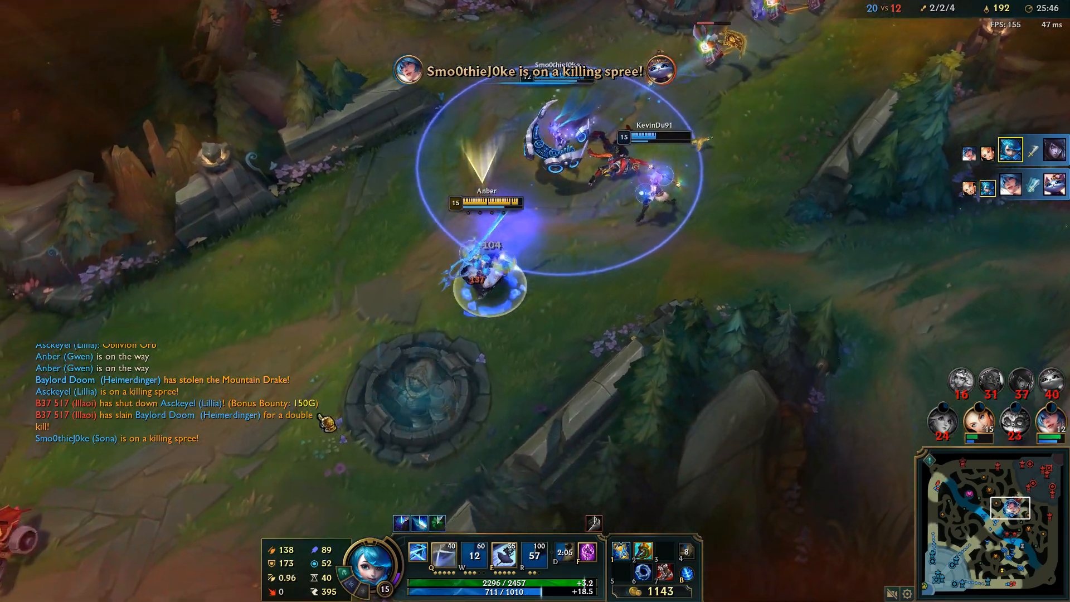
right_click(280, 416)
right_click(283, 412)
right_click(310, 328)
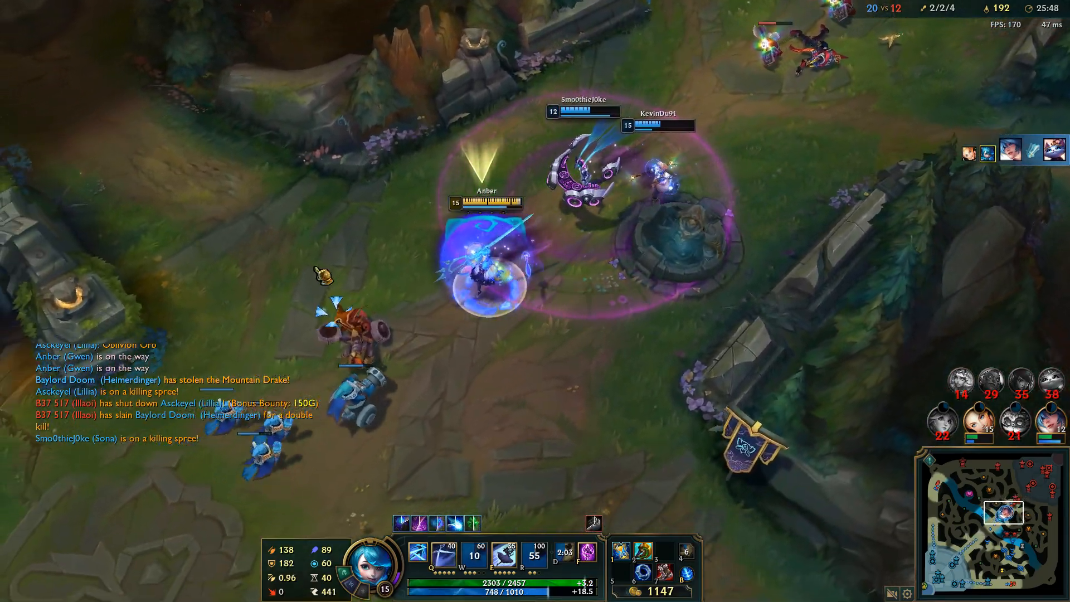
right_click(312, 216)
right_click(283, 174)
right_click(227, 160)
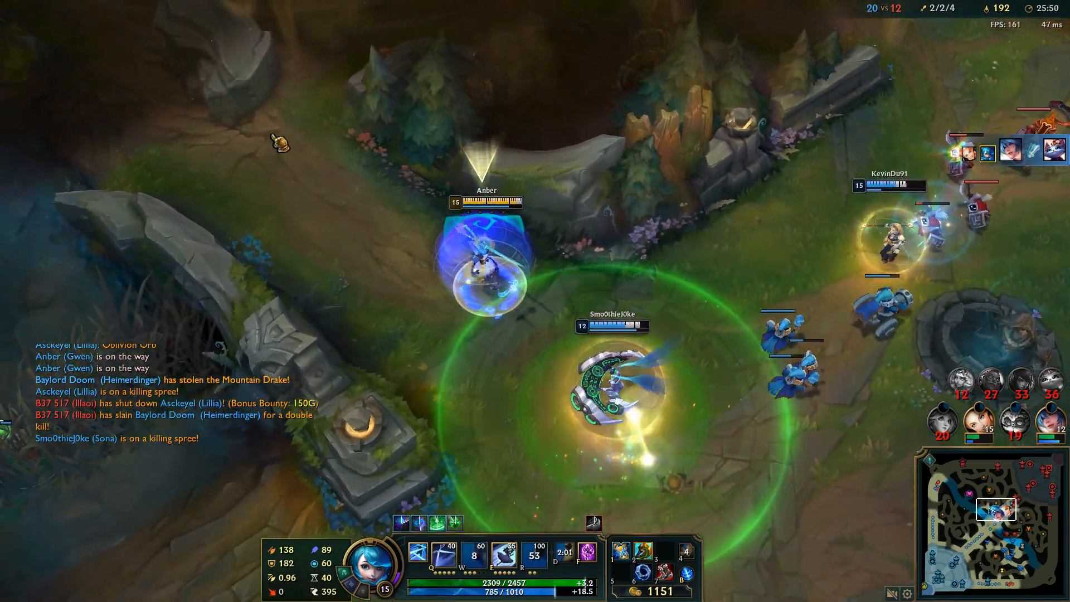
right_click(342, 116)
right_click(417, 87)
right_click(524, 56)
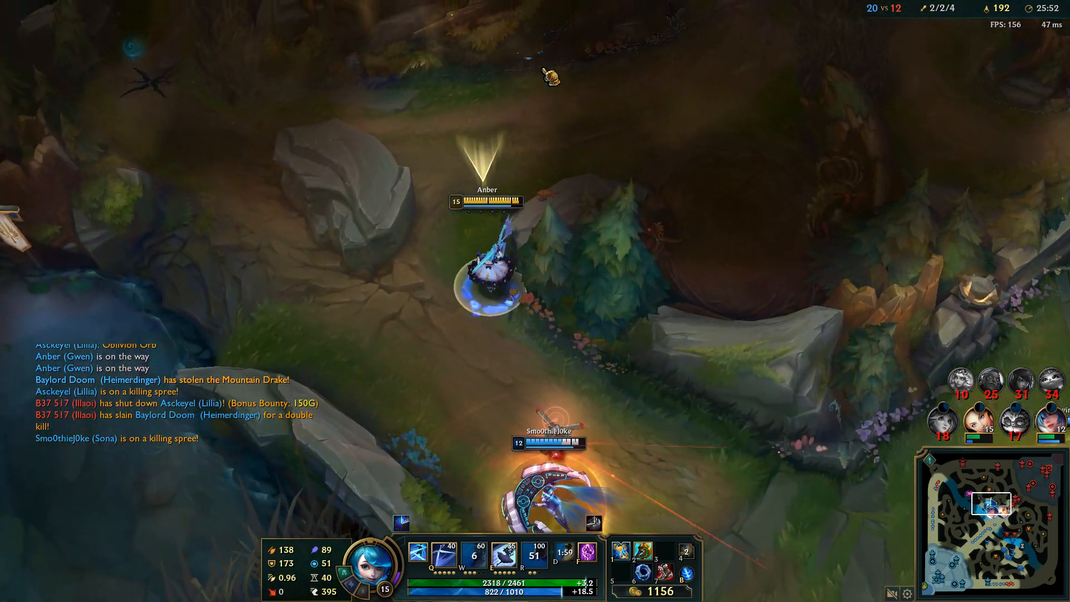
right_click(641, 106)
right_click(644, 109)
right_click(635, 223)
right_click(633, 301)
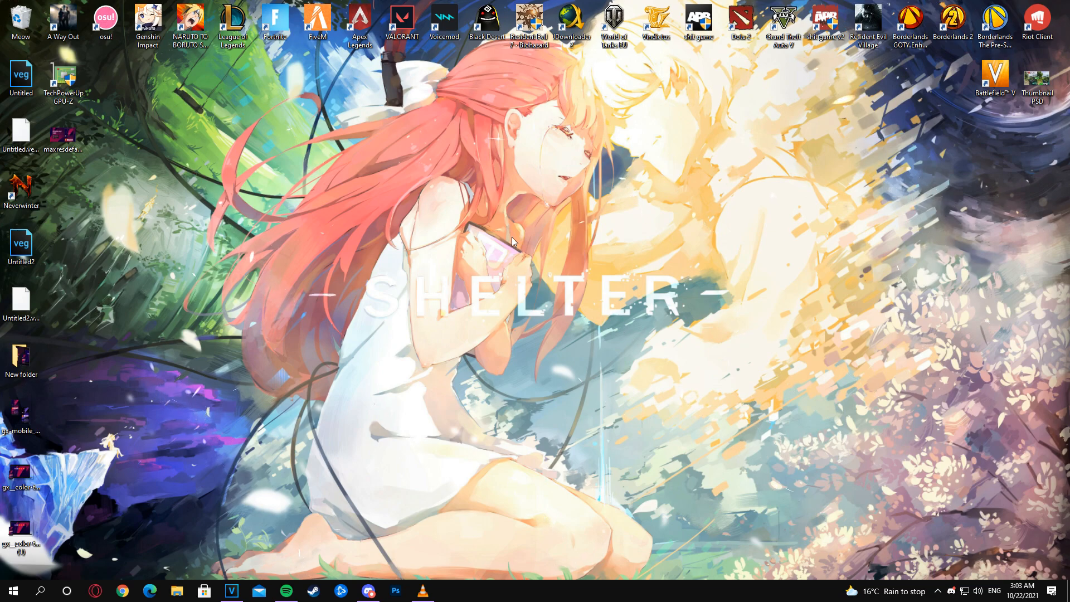
Step: Open the NVIDIA Control Panel from the desktop and show its Adjust image settings with preview page
right_click(502, 237)
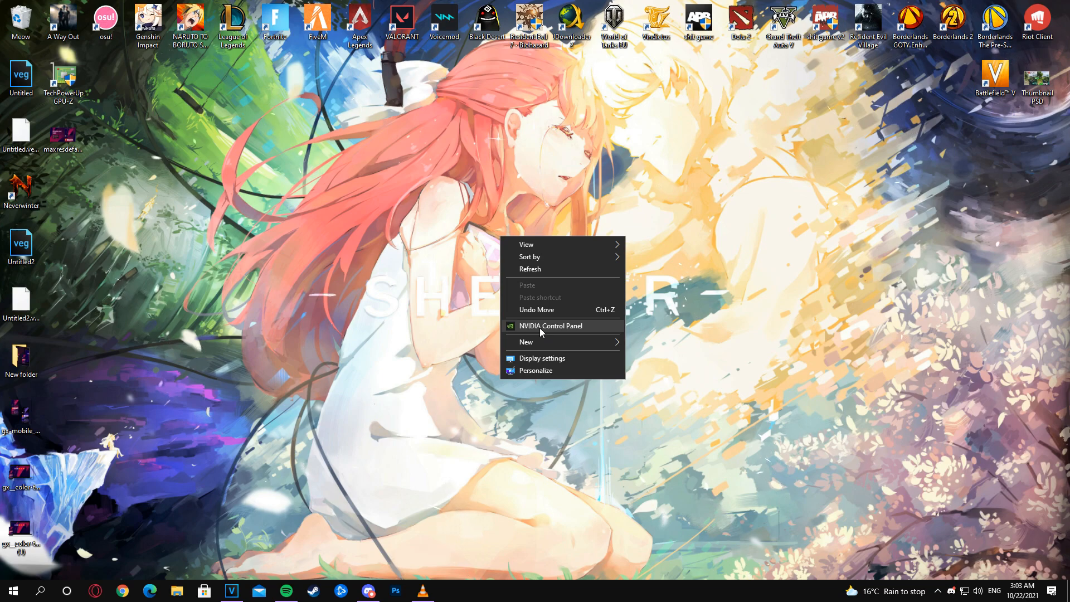
right_click(479, 219)
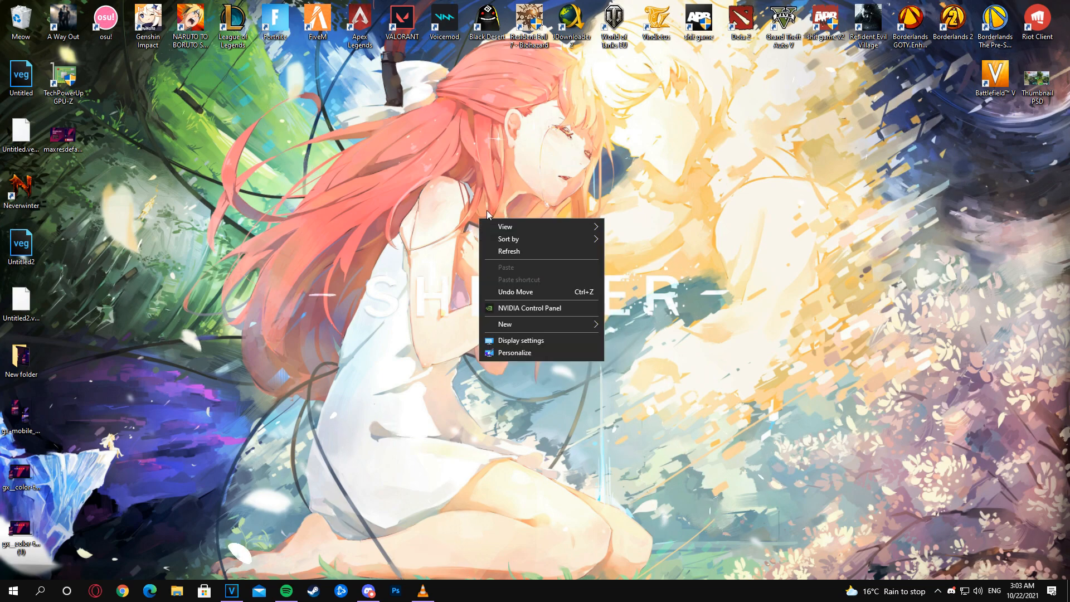
click(542, 307)
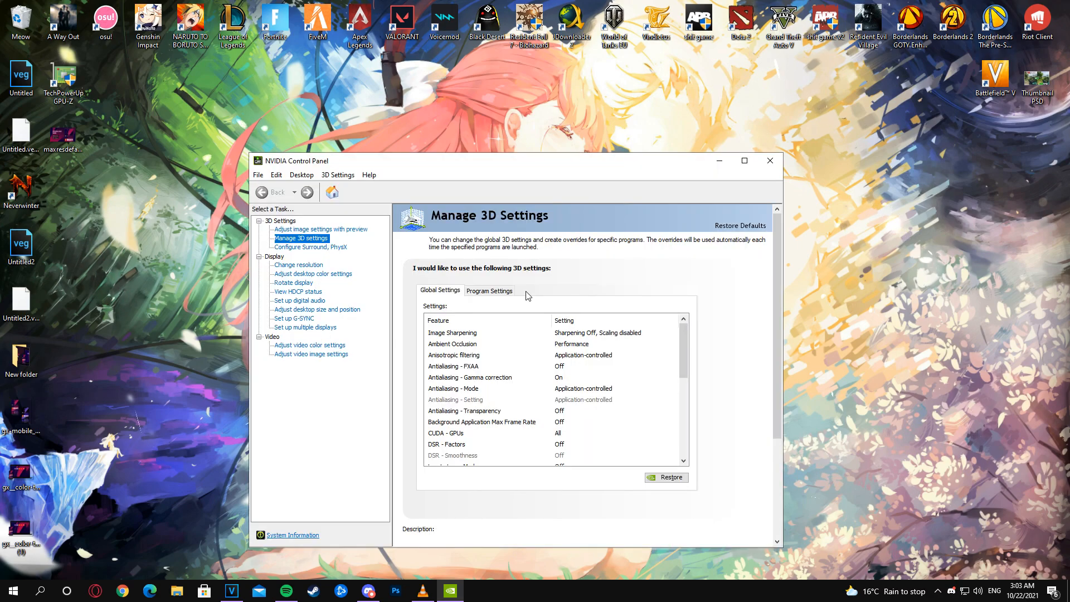
click(296, 232)
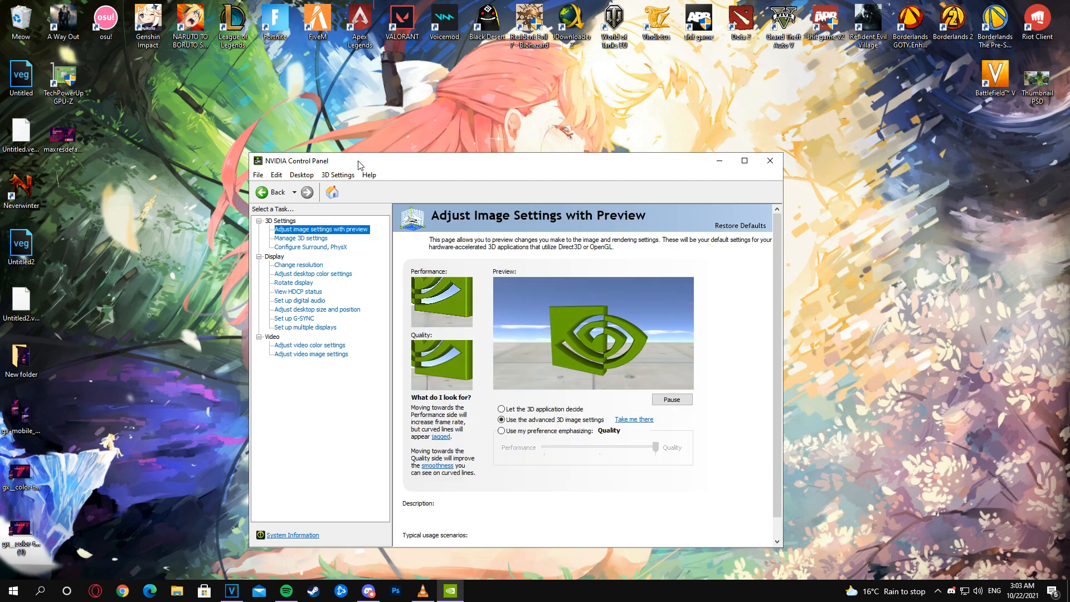
drag(360, 164, 353, 121)
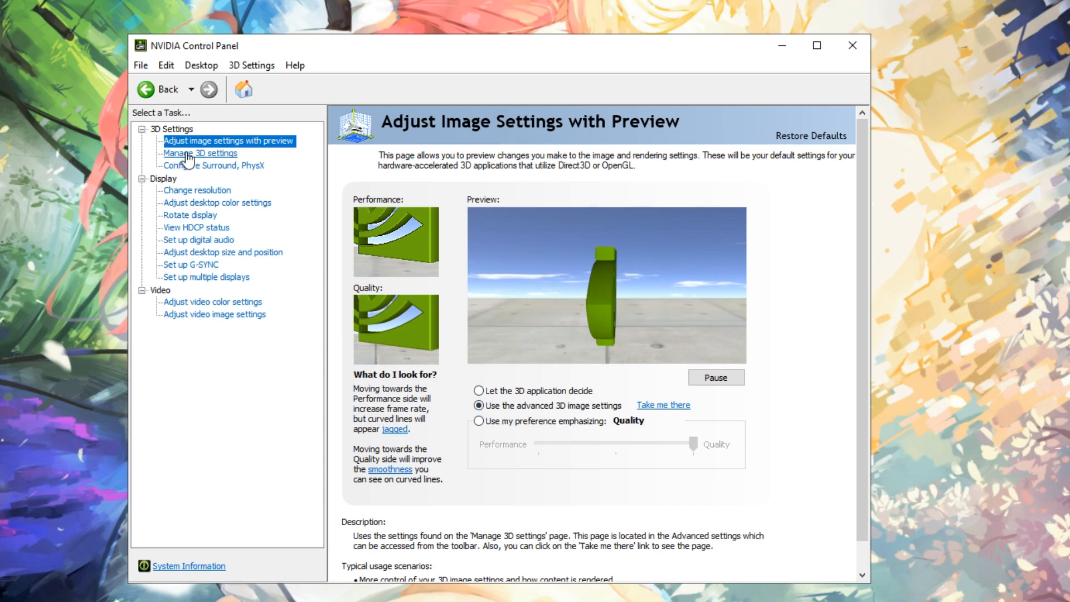
Step: In the global settings of Manage 3D settings, set Texture filtering - Quality to High performance
click(182, 156)
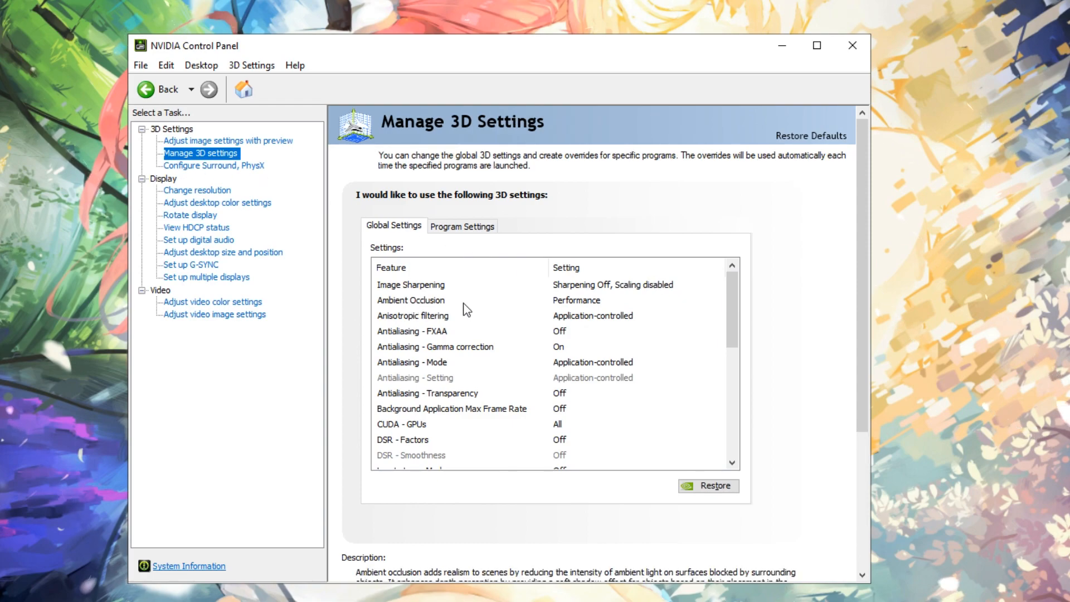
click(560, 302)
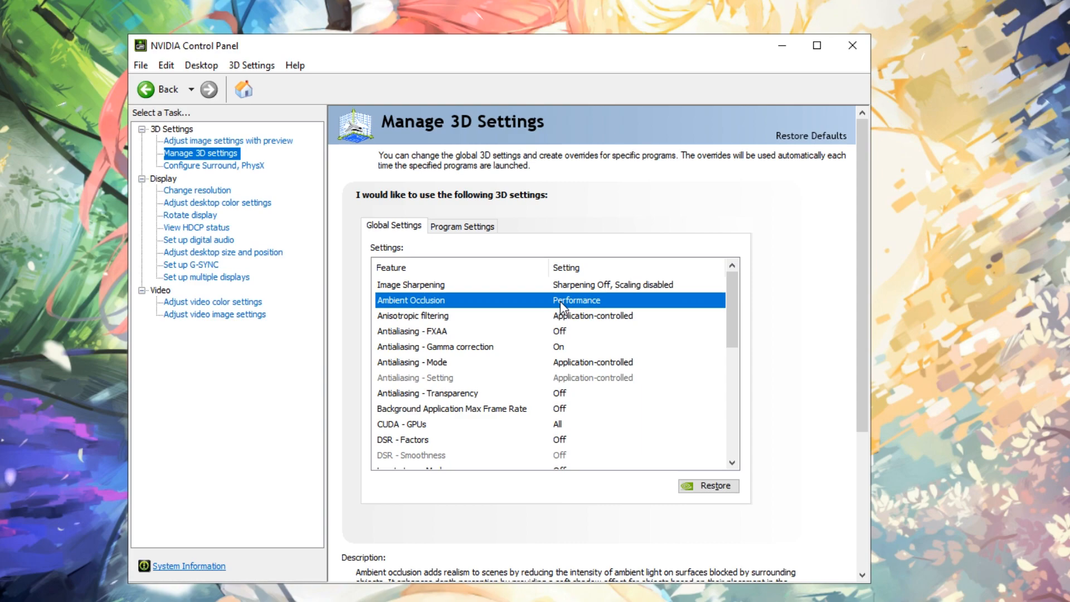
click(567, 315)
scroll(568, 316, down, 1)
scroll(568, 320, down, 3)
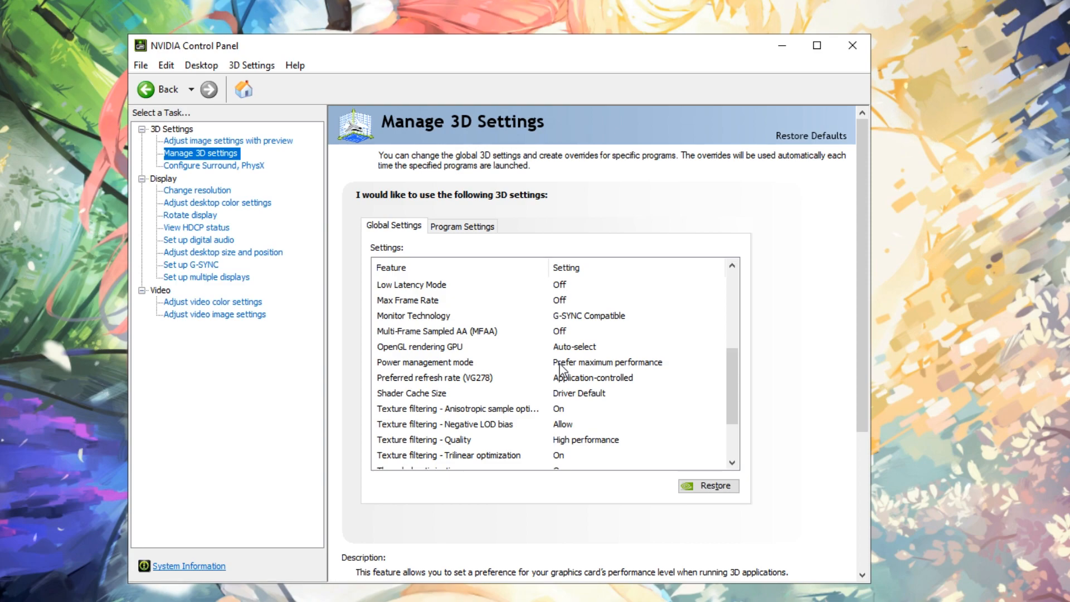
scroll(560, 368, down, 1)
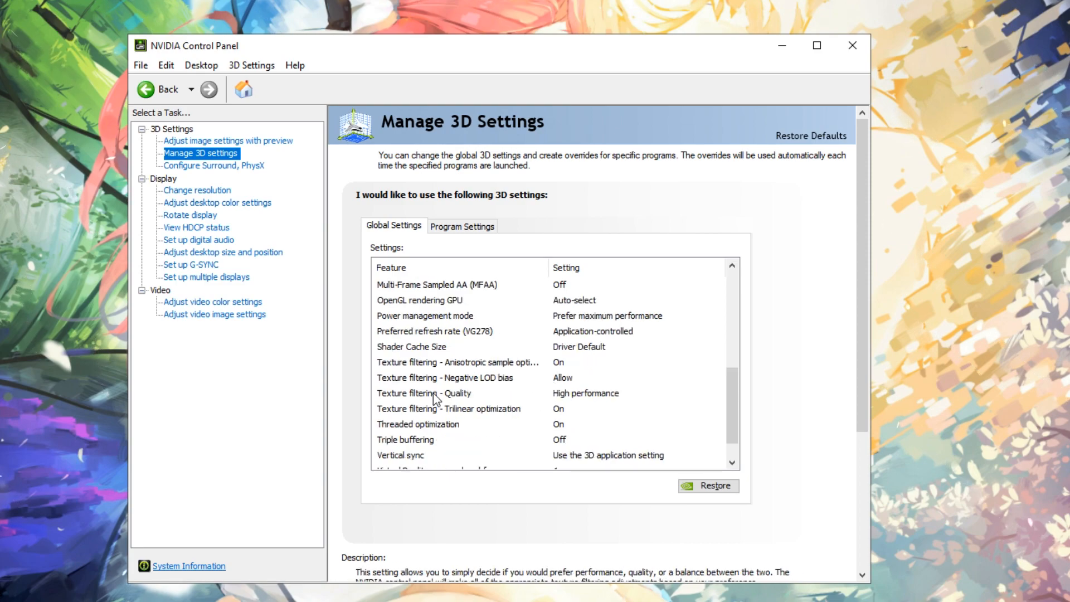
click(575, 394)
click(575, 392)
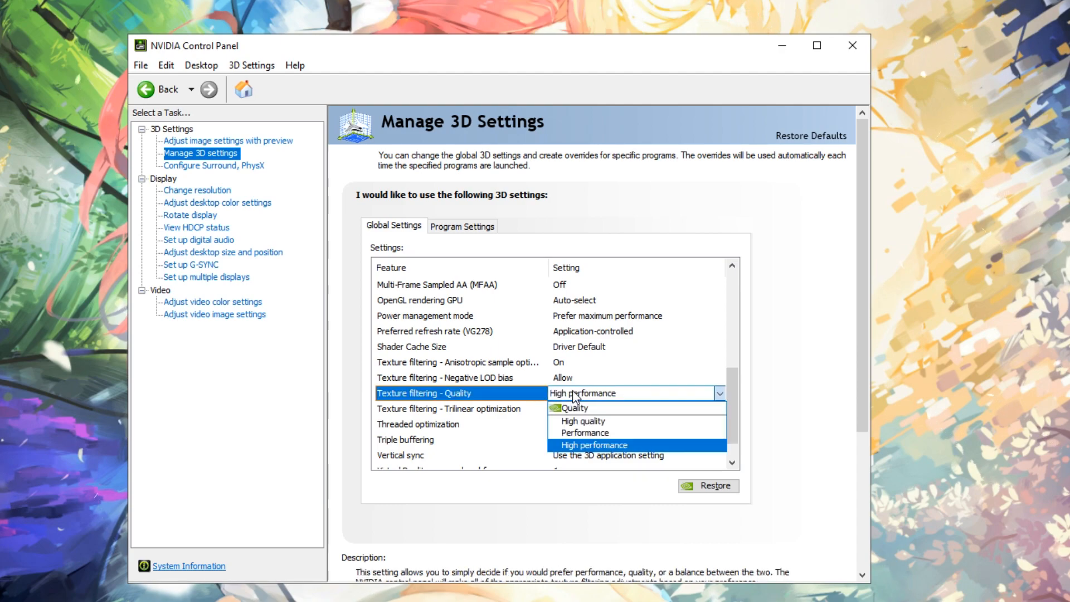
click(571, 443)
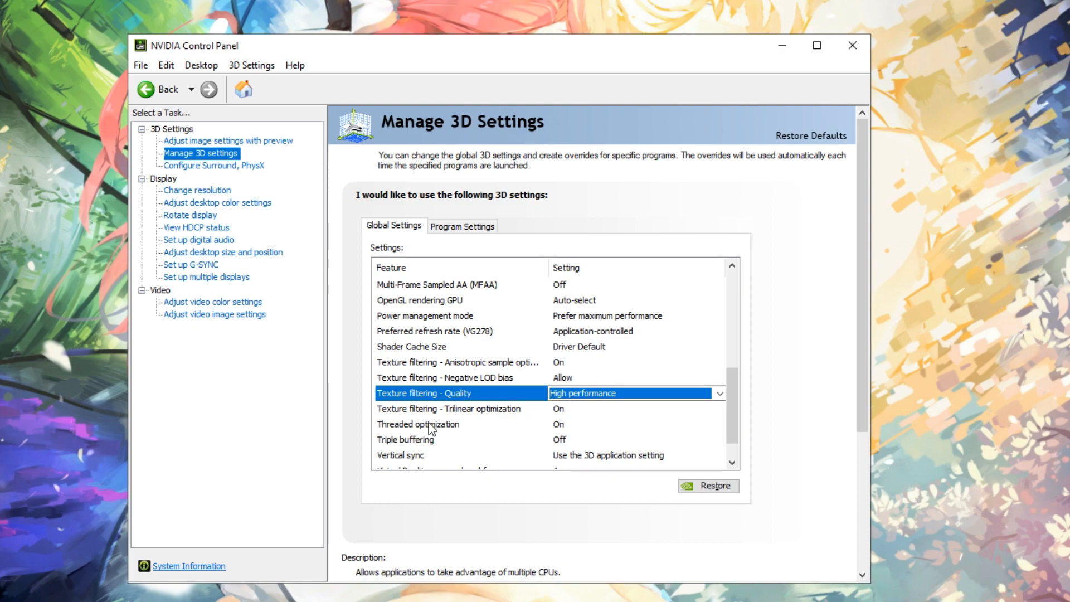
Step: Keep Vertical sync on Use the 3D application setting and apply the global 3D settings
scroll(556, 430, down, 1)
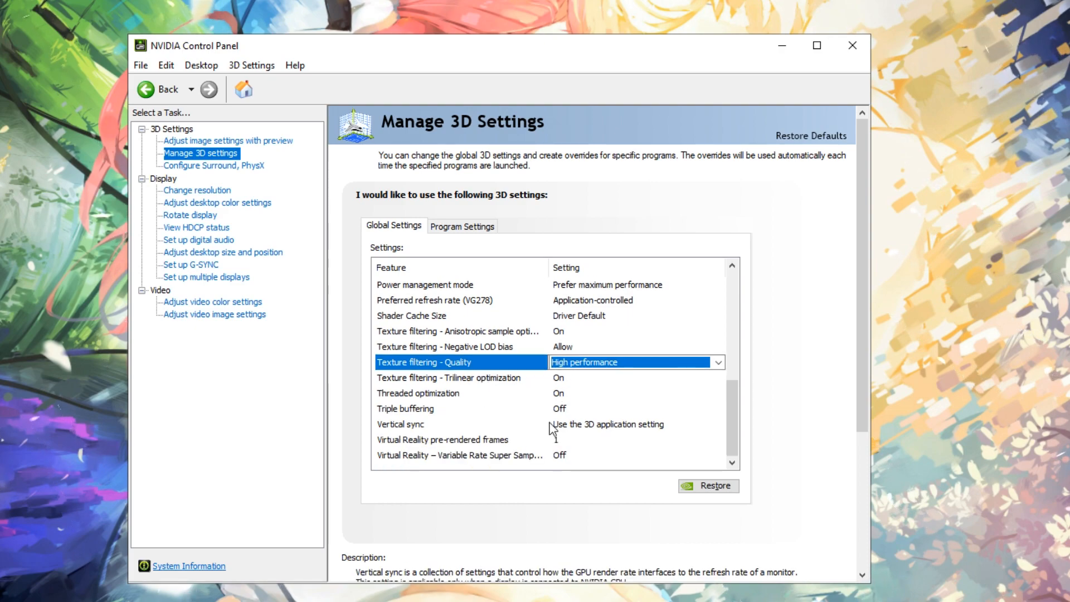
click(558, 426)
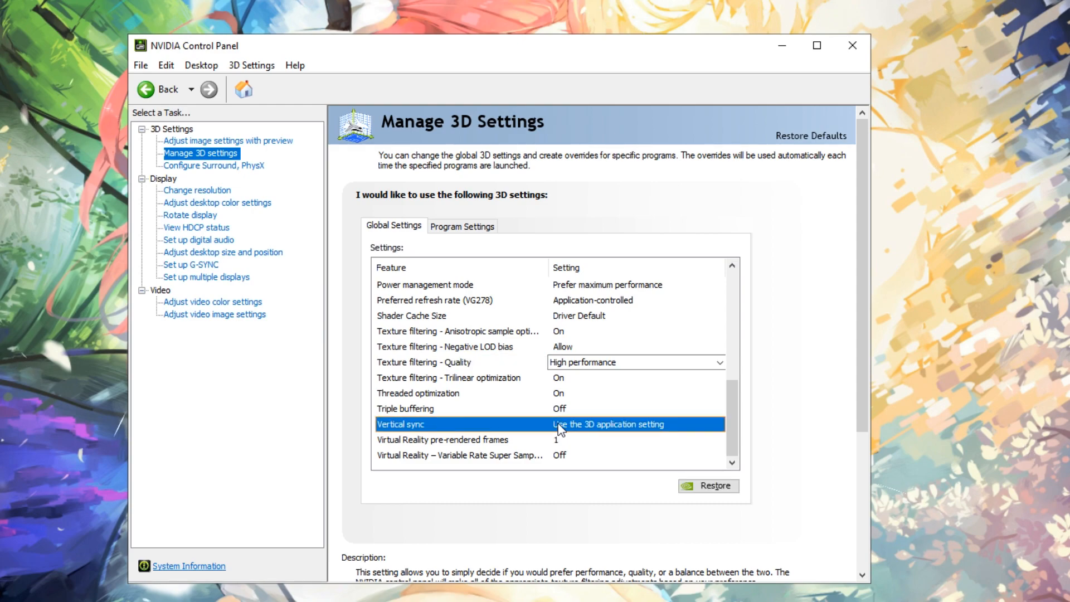
click(558, 426)
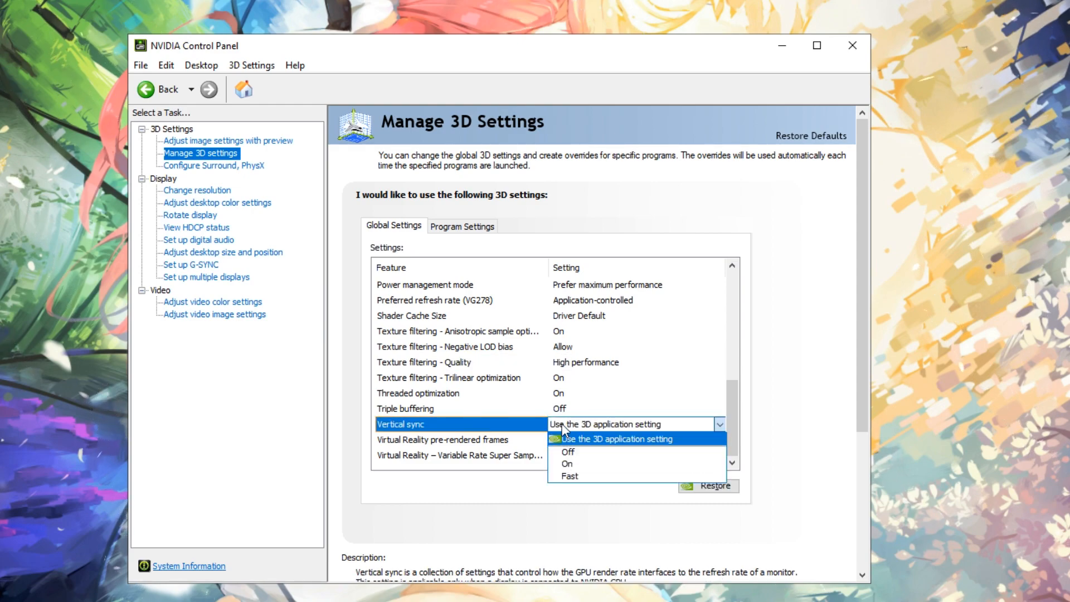
click(560, 425)
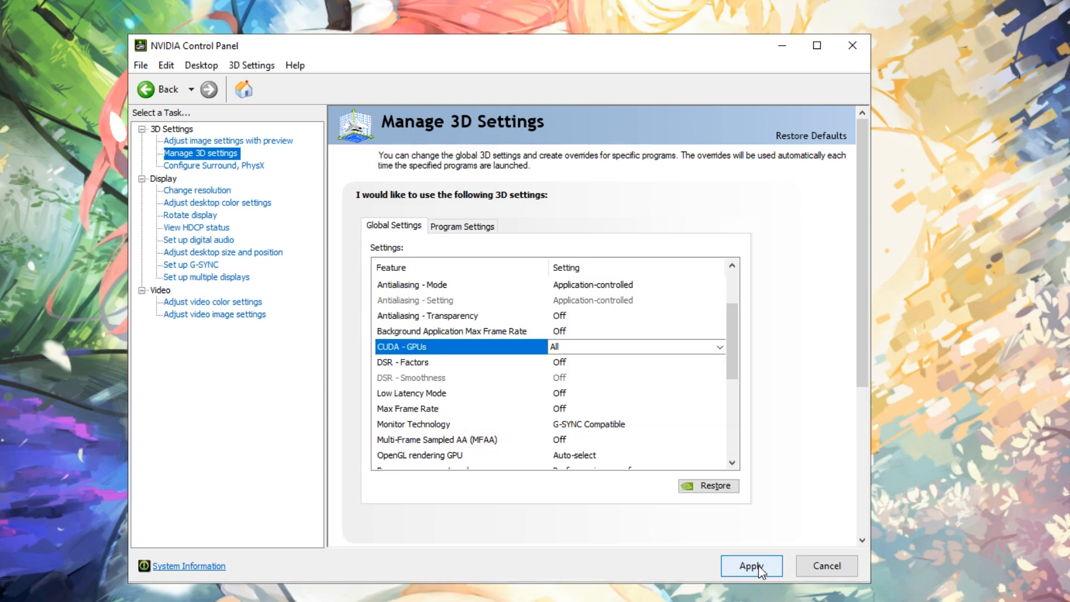
click(761, 568)
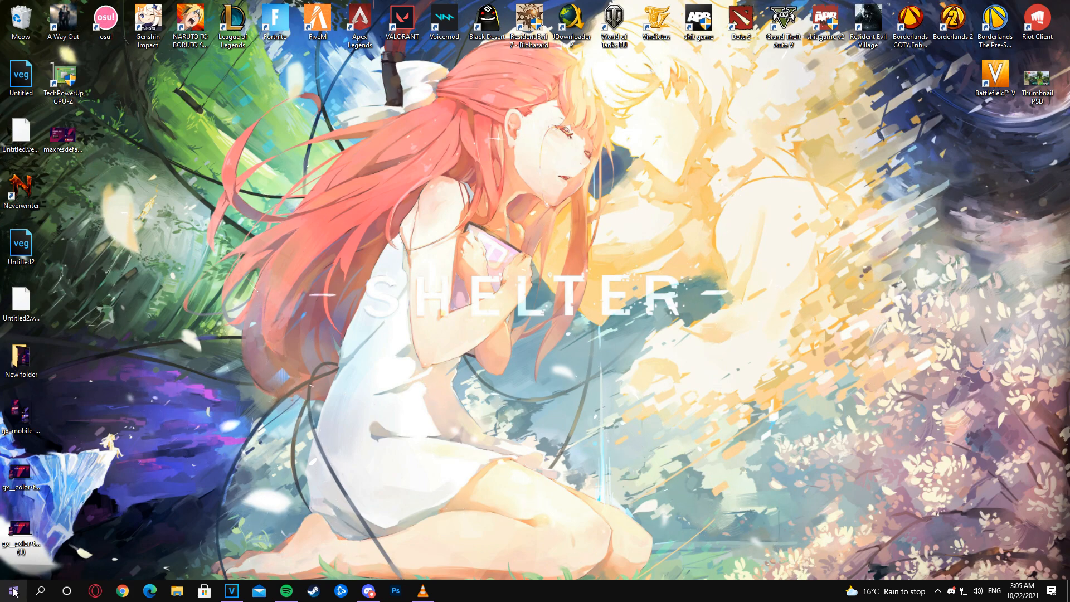
Step: Find the Edit power plan settings in Windows, go up to Power Options and review the preferred and additional power plans
click(41, 595)
text(edit power)
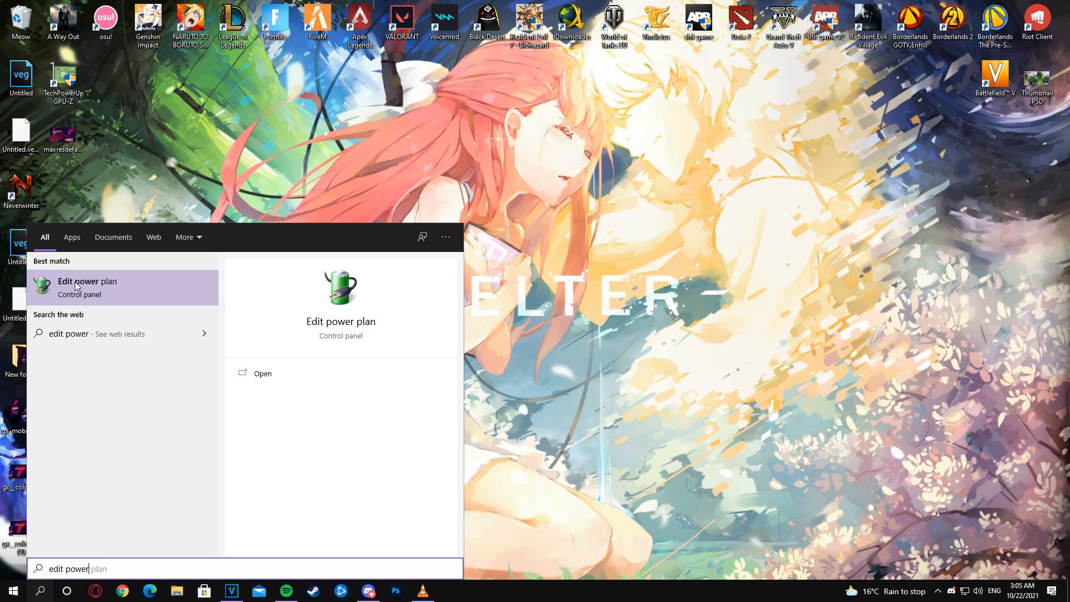
click(77, 284)
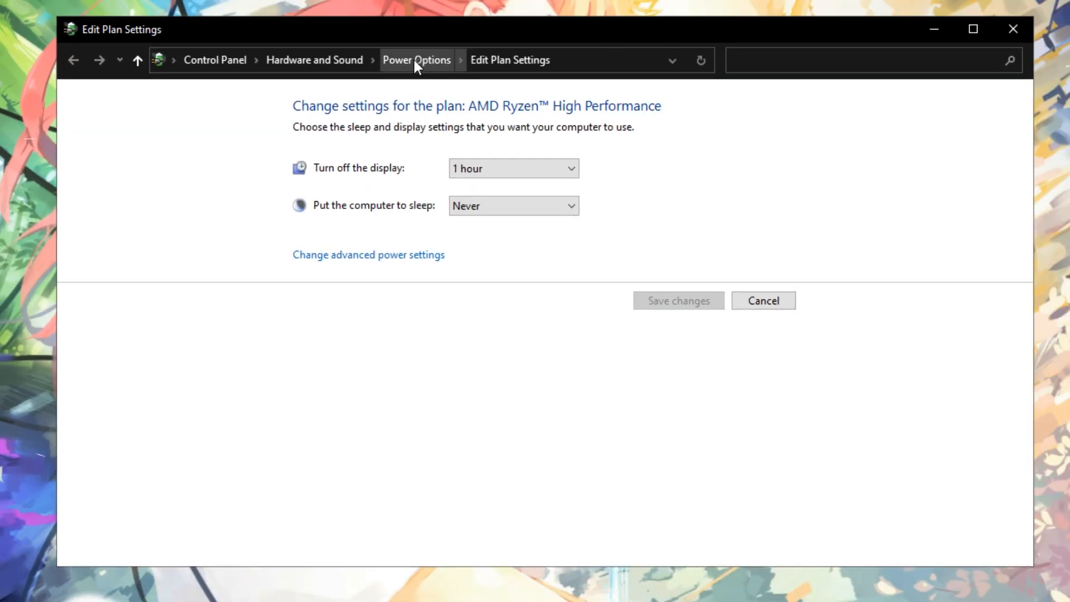
click(410, 62)
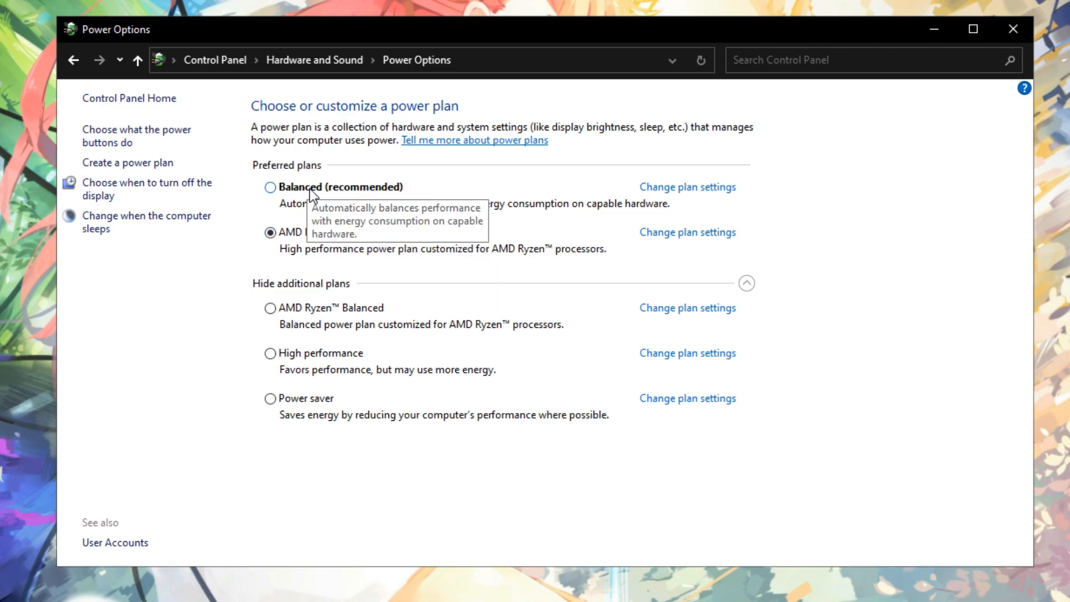
click(344, 282)
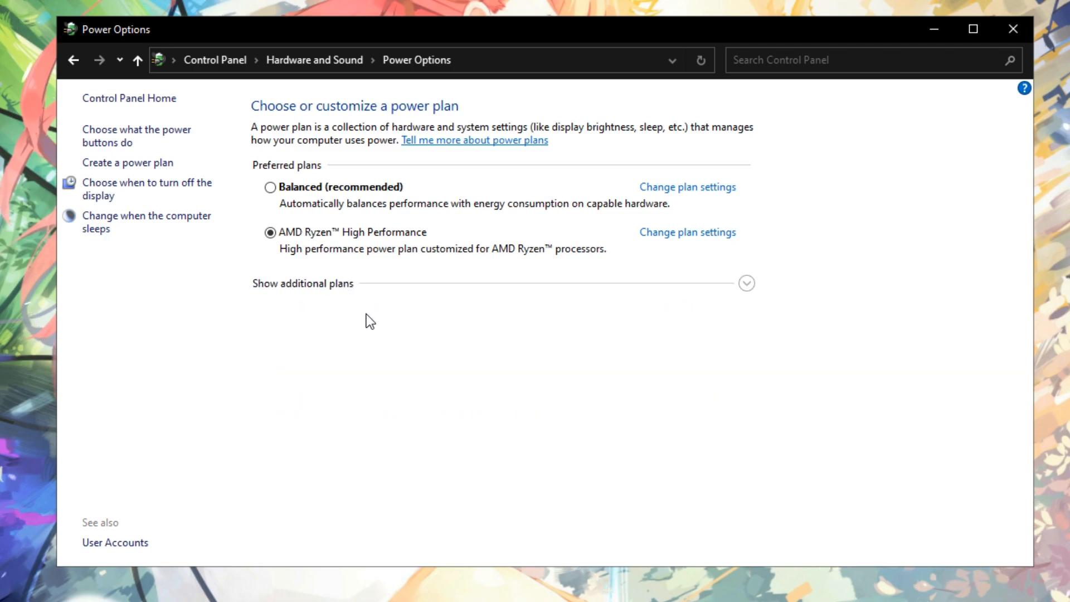
click(376, 286)
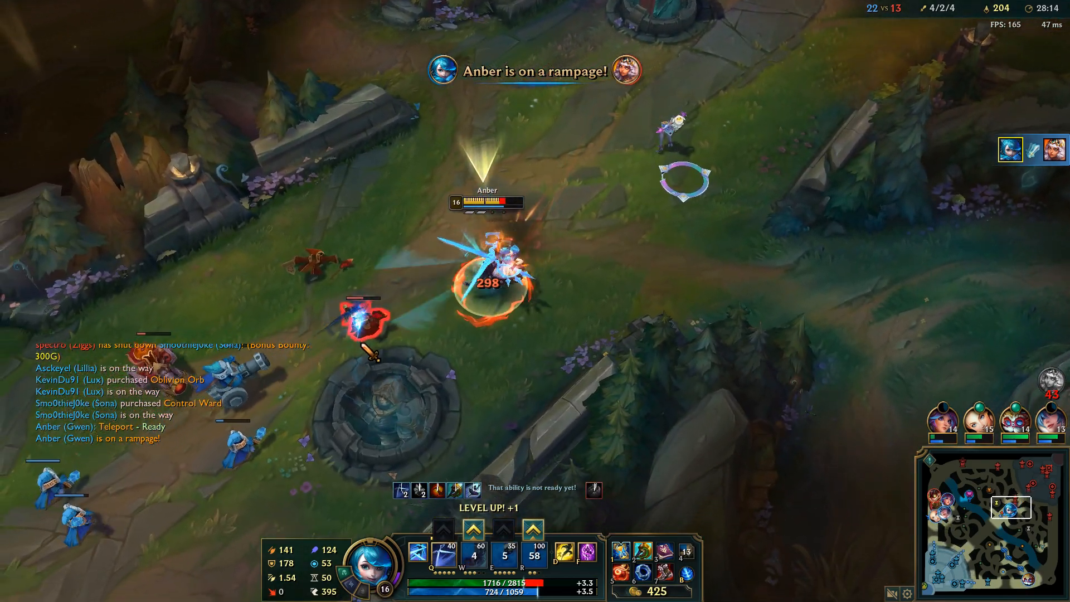
Step: In the League of Legends match, attack the enemy minion with basic attacks and Snip Snip!, and return to the allied wave
right_click(187, 351)
right_click(263, 318)
key(q)
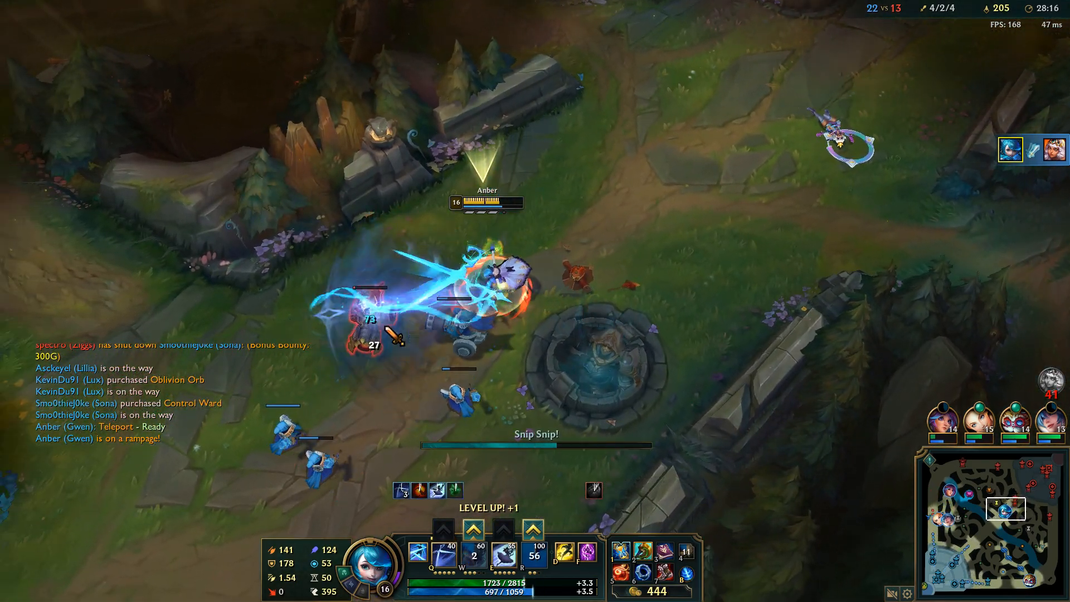
right_click(538, 222)
right_click(453, 328)
right_click(622, 310)
right_click(559, 239)
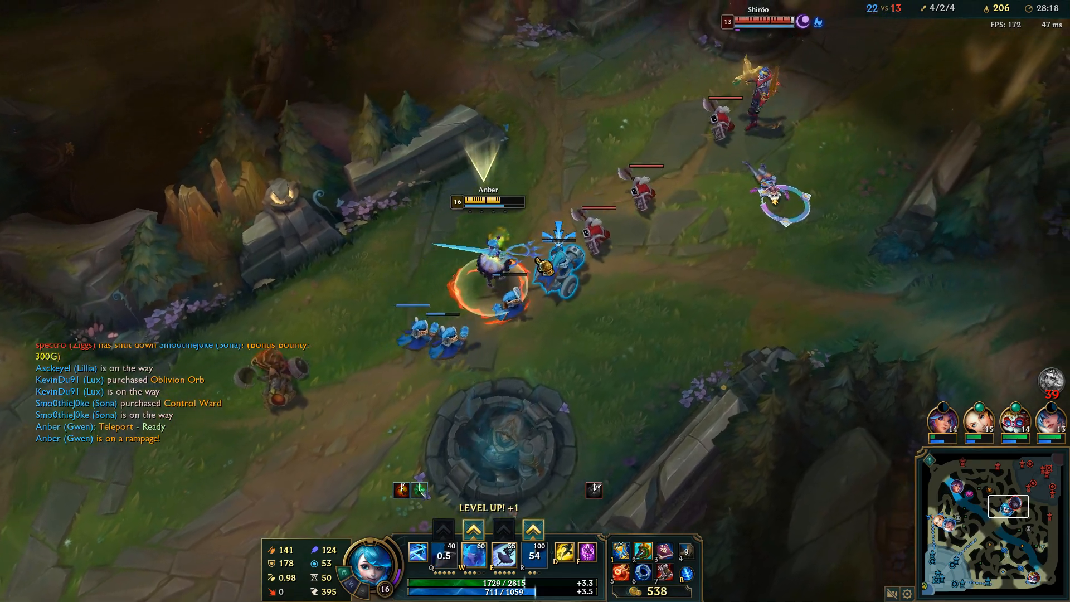
Step: Level up Gwen's ultimate and hit the enemy minion wave, stepping back between basic attacks
key(ctrl+r)
right_click(546, 255)
right_click(375, 312)
right_click(596, 249)
right_click(391, 337)
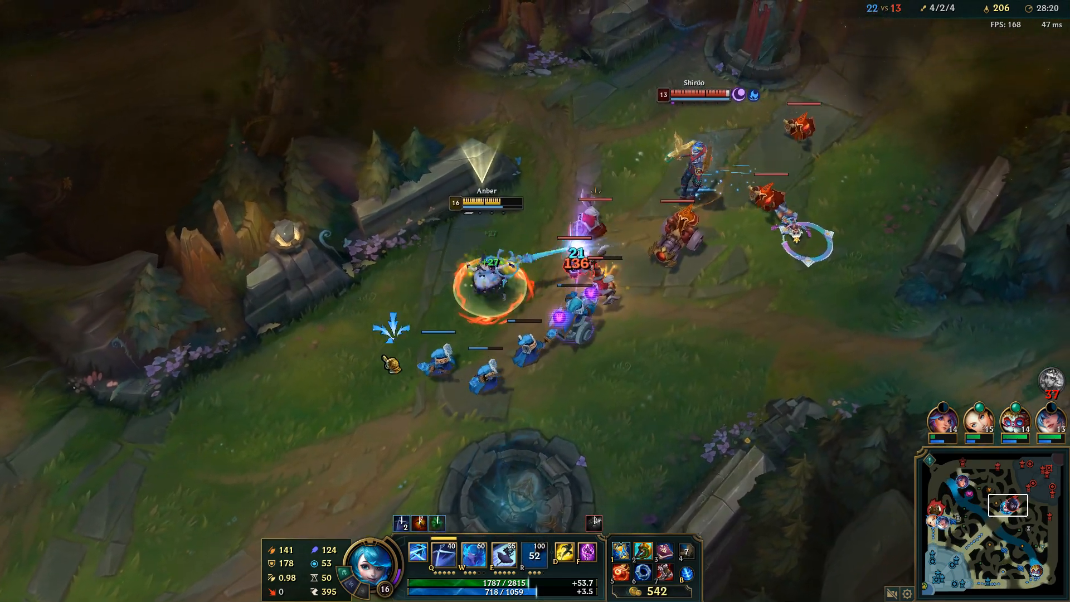
right_click(356, 357)
right_click(365, 357)
right_click(551, 256)
right_click(580, 249)
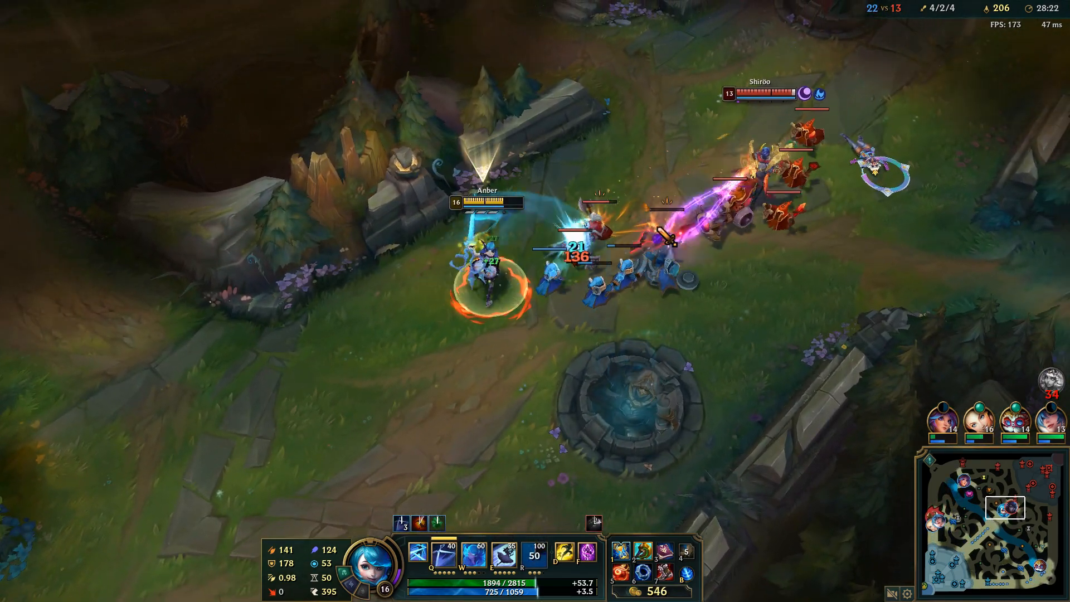
right_click(366, 304)
right_click(577, 253)
right_click(416, 340)
right_click(417, 397)
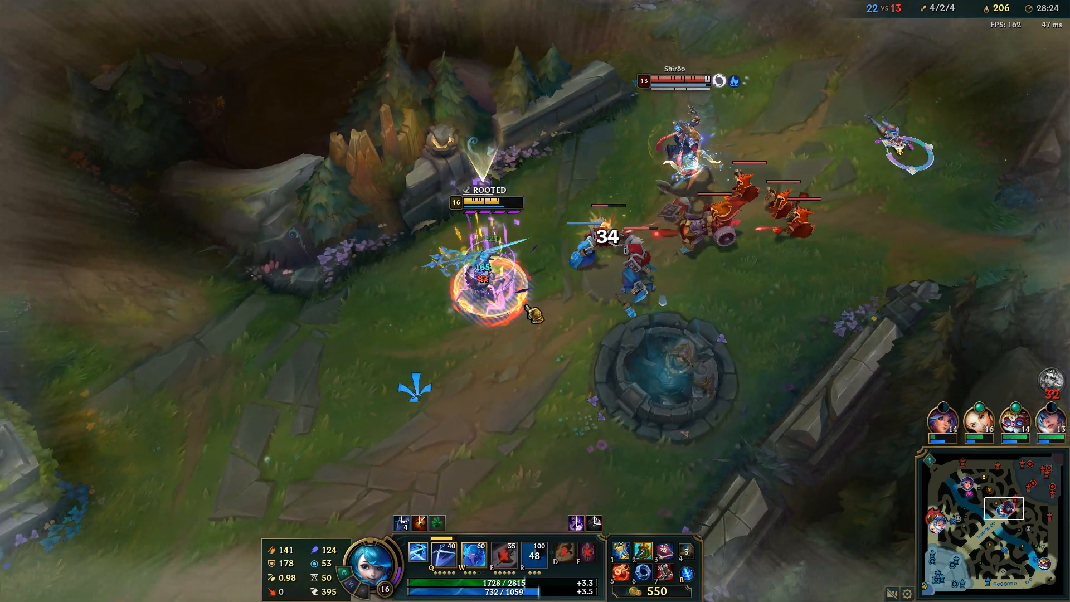
Step: Surround Gwen with her protective mist and keep attacking the enemy minions from inside it
key(w)
right_click(417, 341)
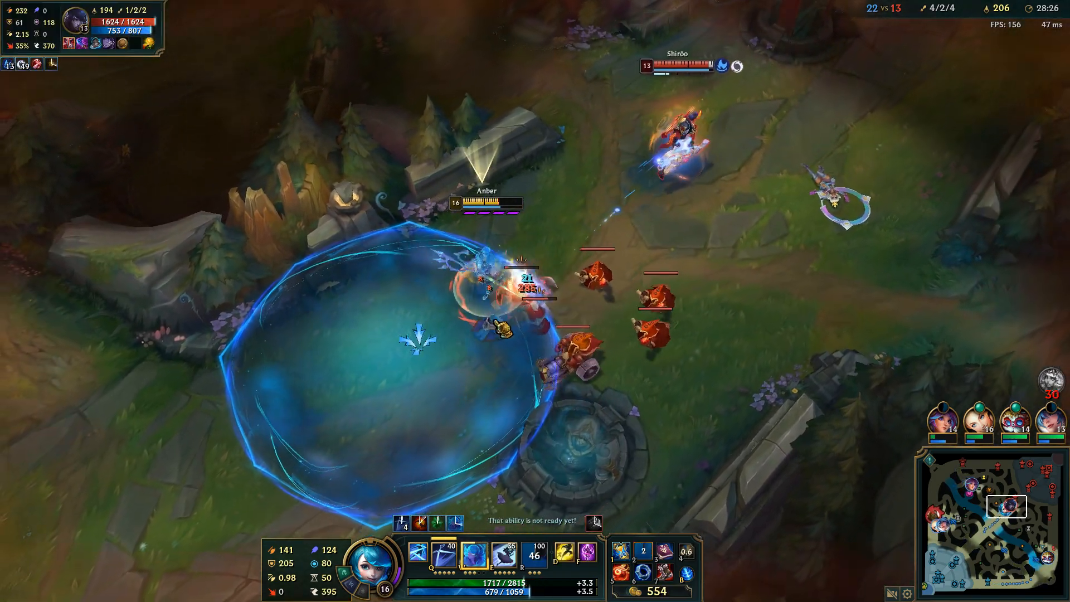
right_click(527, 287)
right_click(406, 344)
Step: Dash at the enemy champion and fight with basic attacks, Snip Snip! and the first item's active effect
right_click(717, 203)
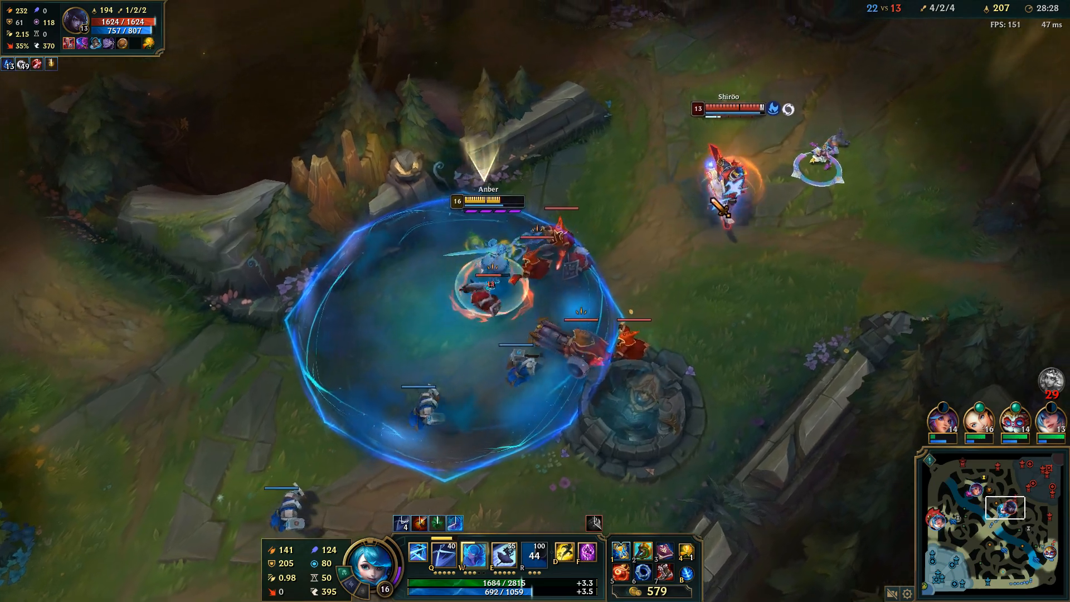
key(e)
right_click(581, 287)
key(q)
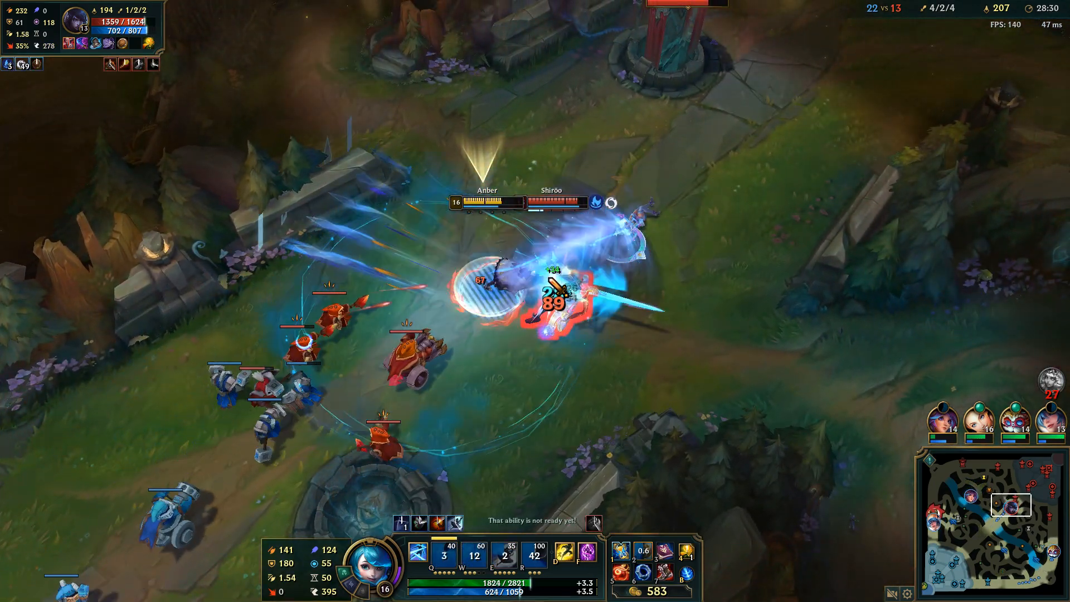
key(e)
right_click(467, 308)
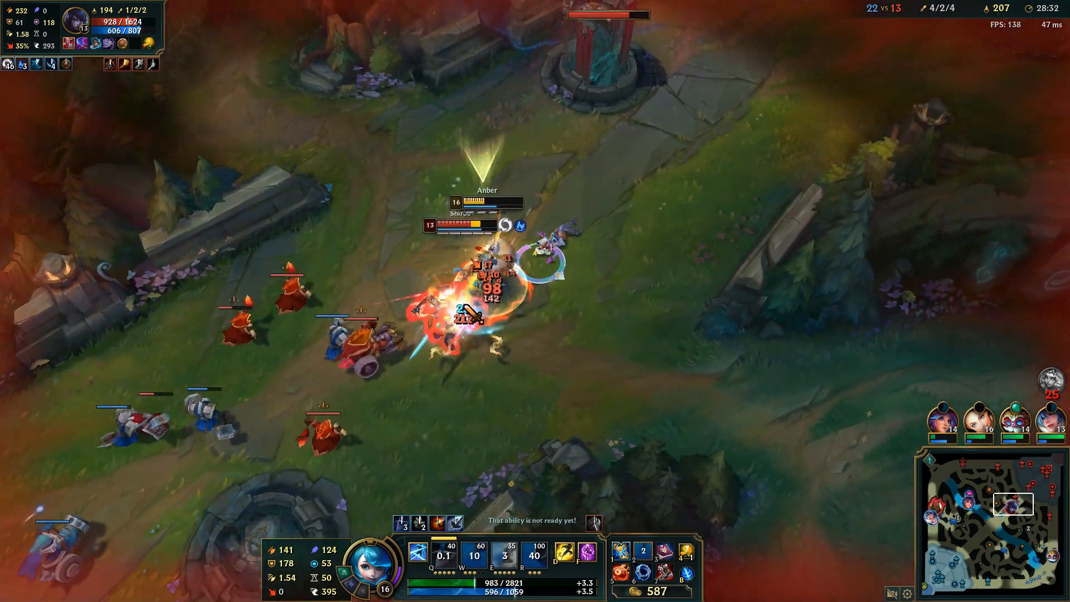
key(q)
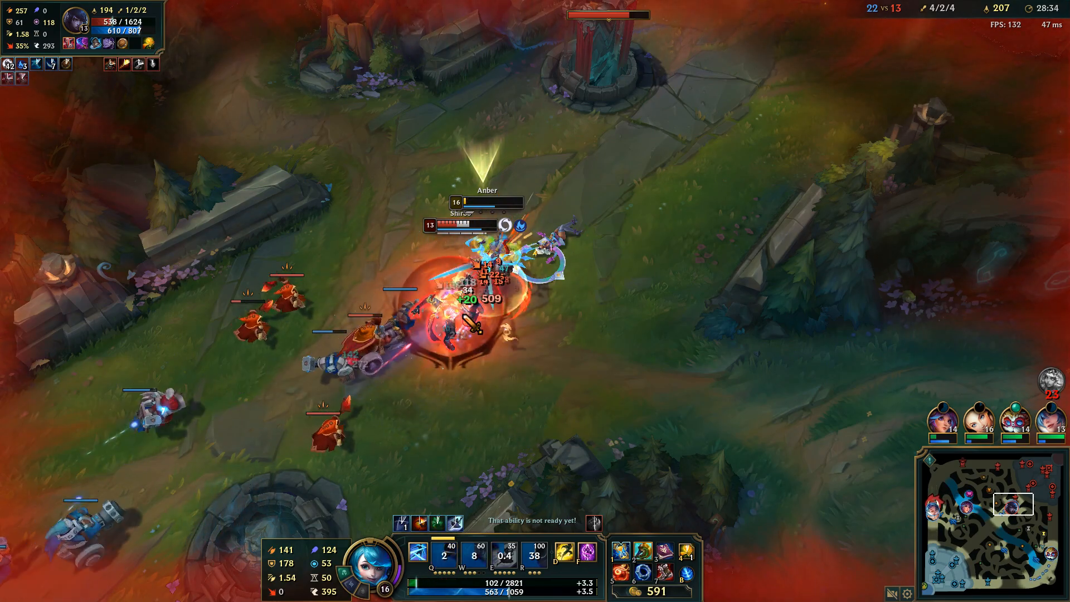
key(1)
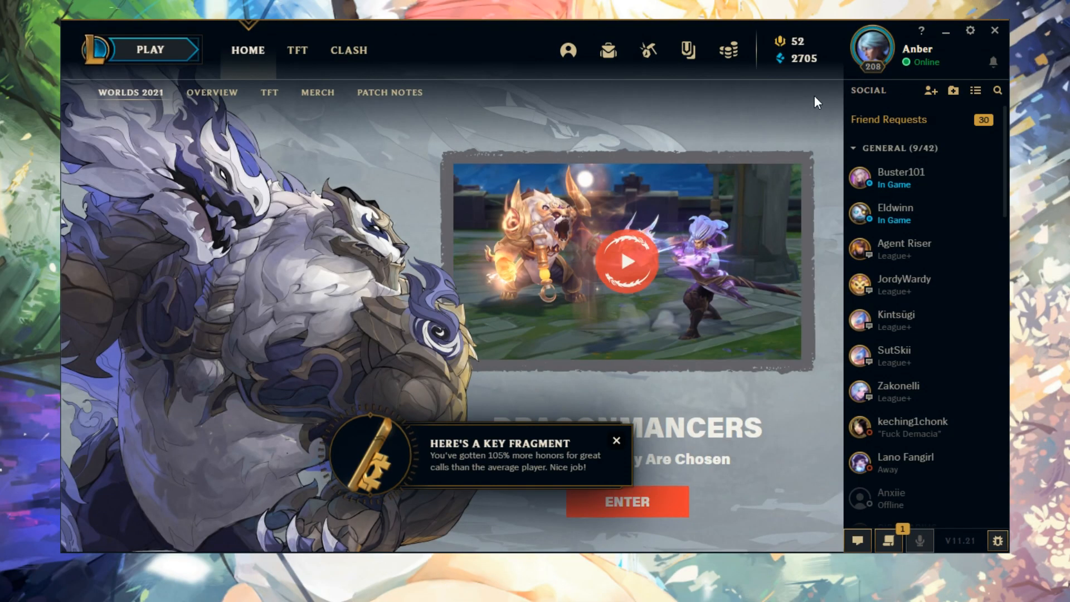
Step: In the League of Legends client's general settings, set Close client during game to Always
click(971, 31)
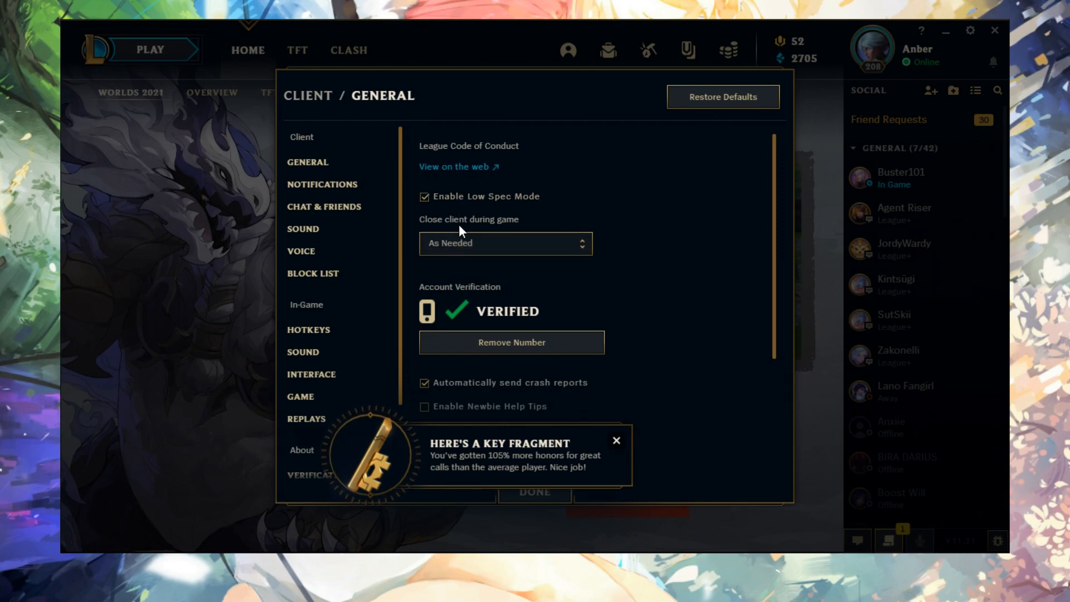
click(467, 244)
click(467, 268)
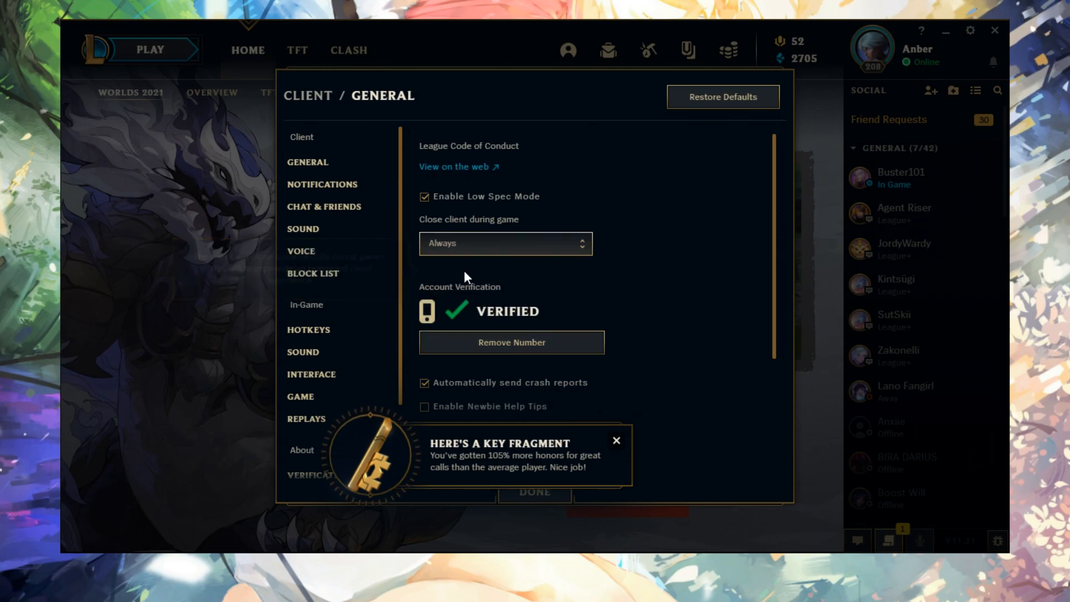
scroll(463, 254, down, 3)
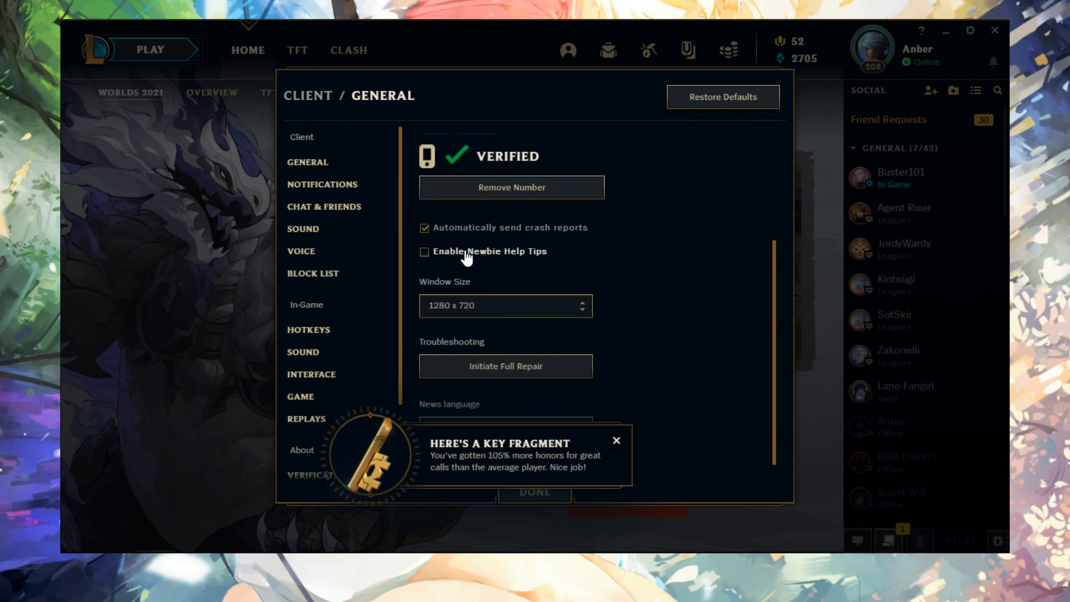
Step: Dismiss the key fragment notification, check the general settings once more and close the client settings
click(617, 440)
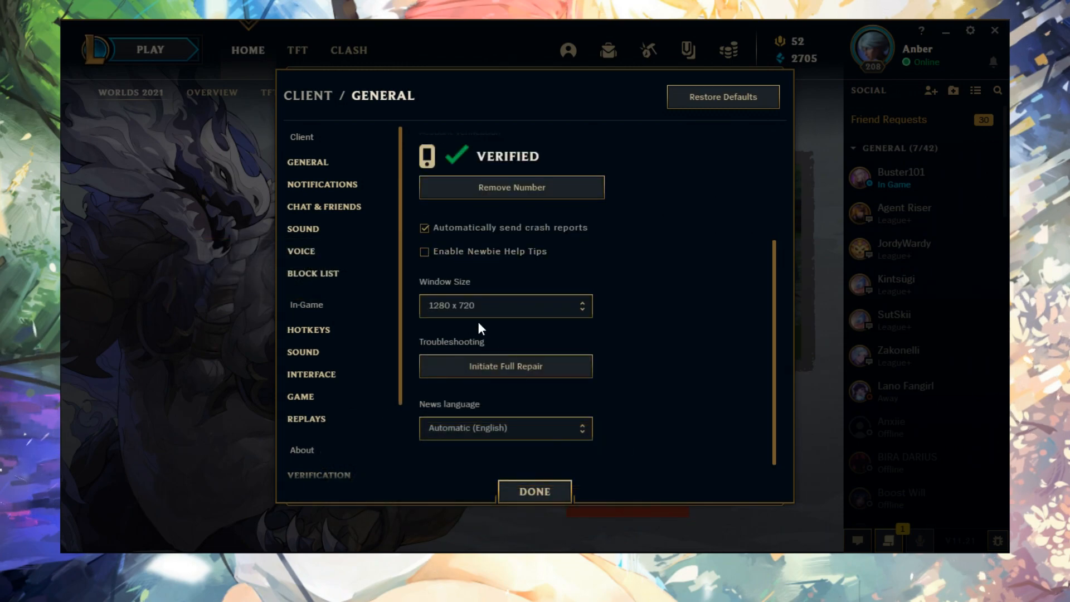
scroll(490, 314, up, 3)
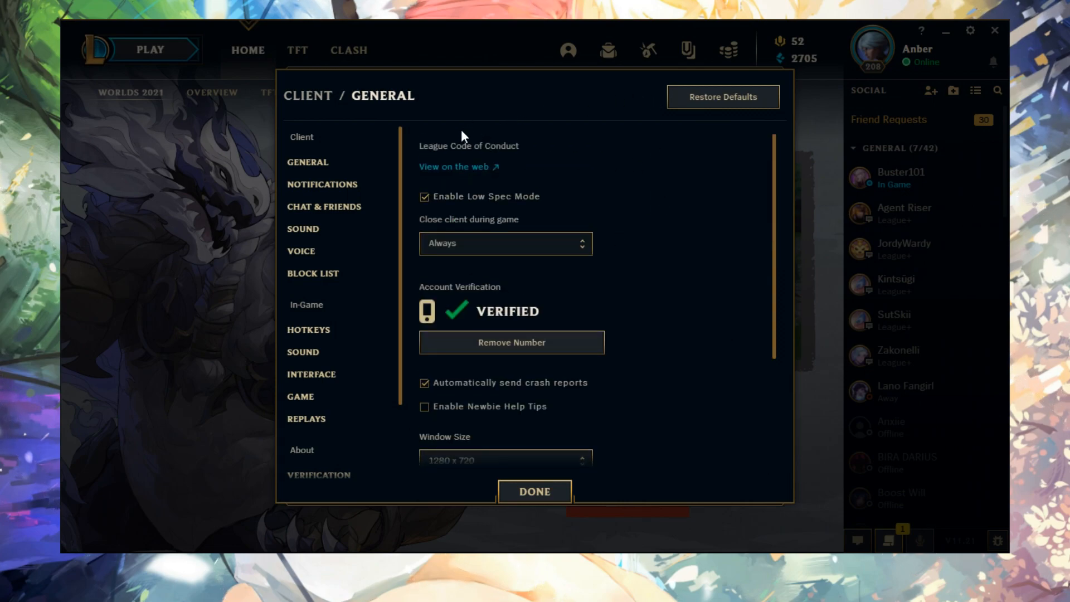
scroll(370, 299, down, 3)
click(538, 496)
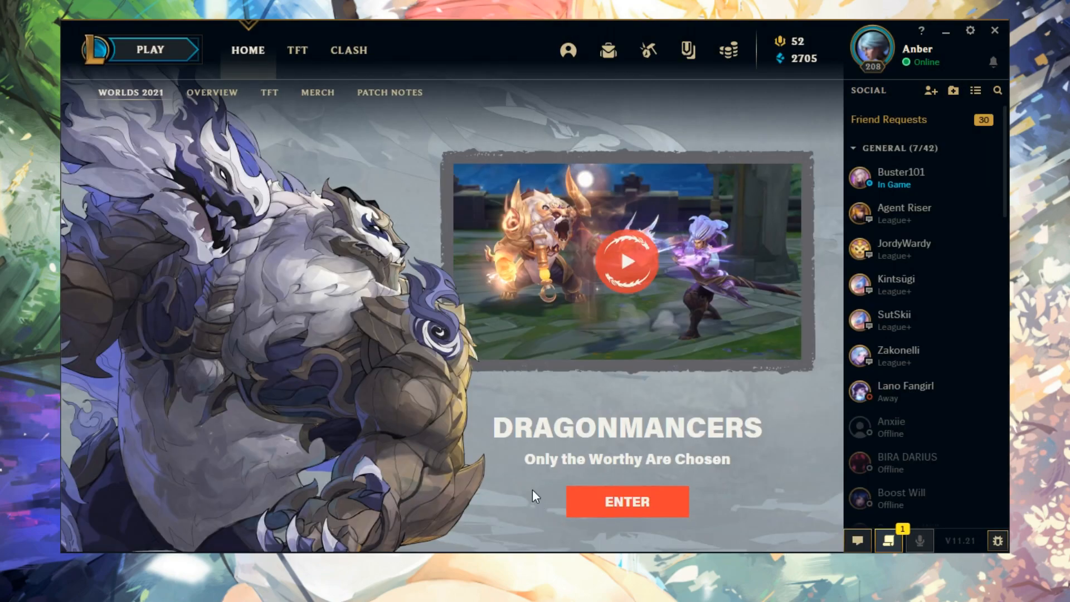
Step: Start a match from the client and open the in-game video options
click(151, 49)
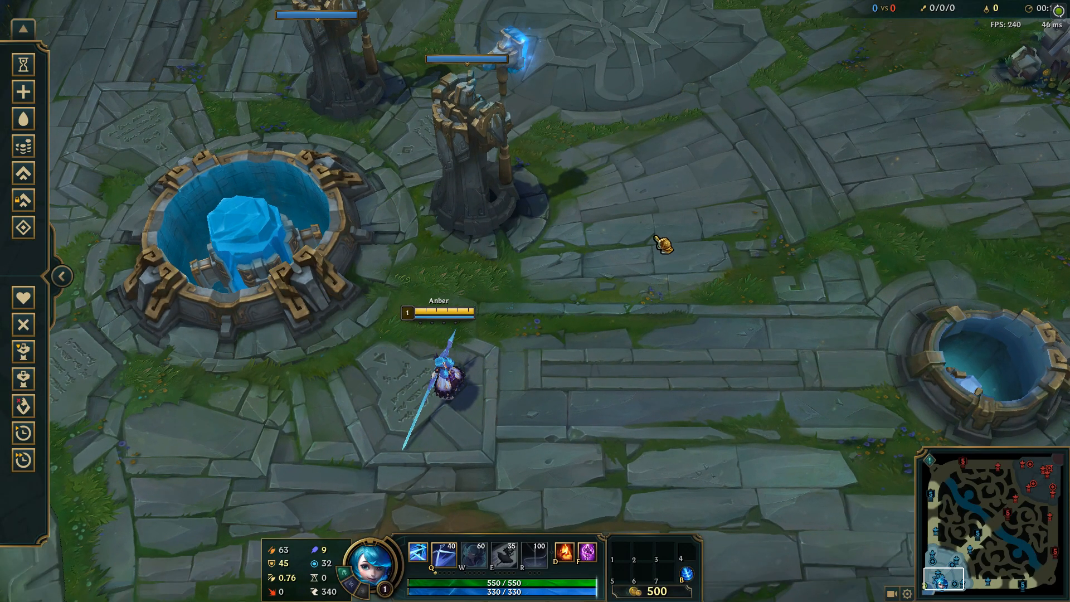
key(Escape)
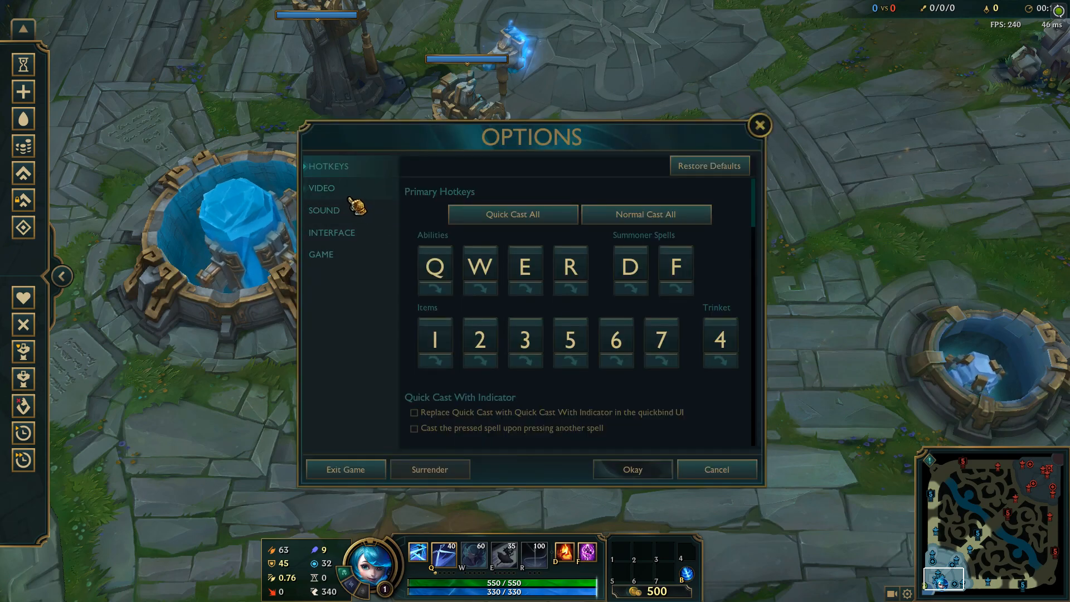
click(329, 197)
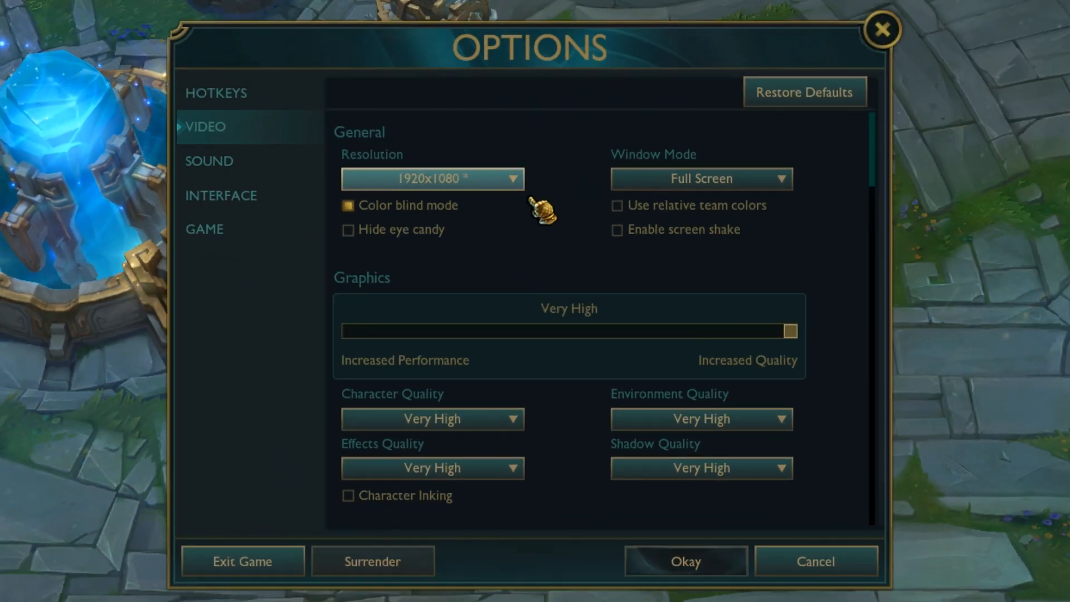
Step: Keep the resolution at 1920x1080 in Full Screen window mode and enable Hide eye candy
click(521, 187)
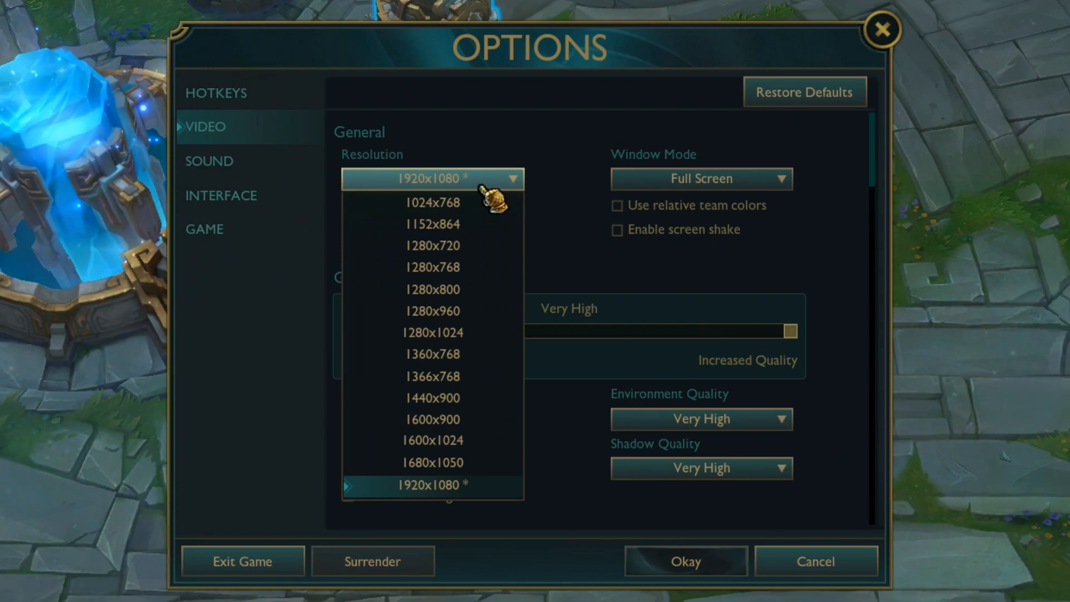
click(481, 184)
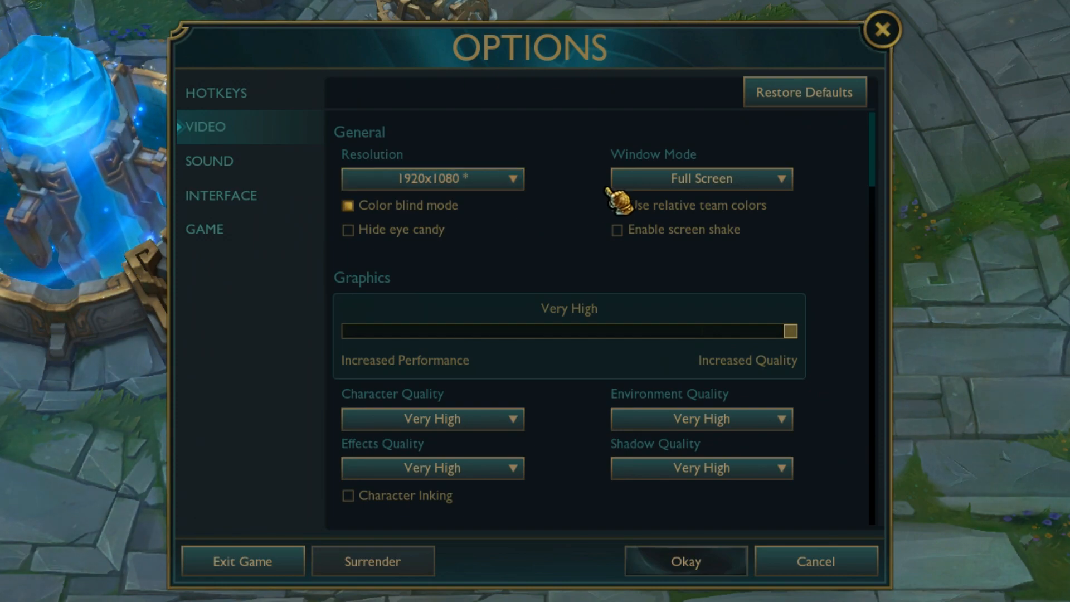
drag(529, 191, 525, 190)
click(505, 188)
click(505, 186)
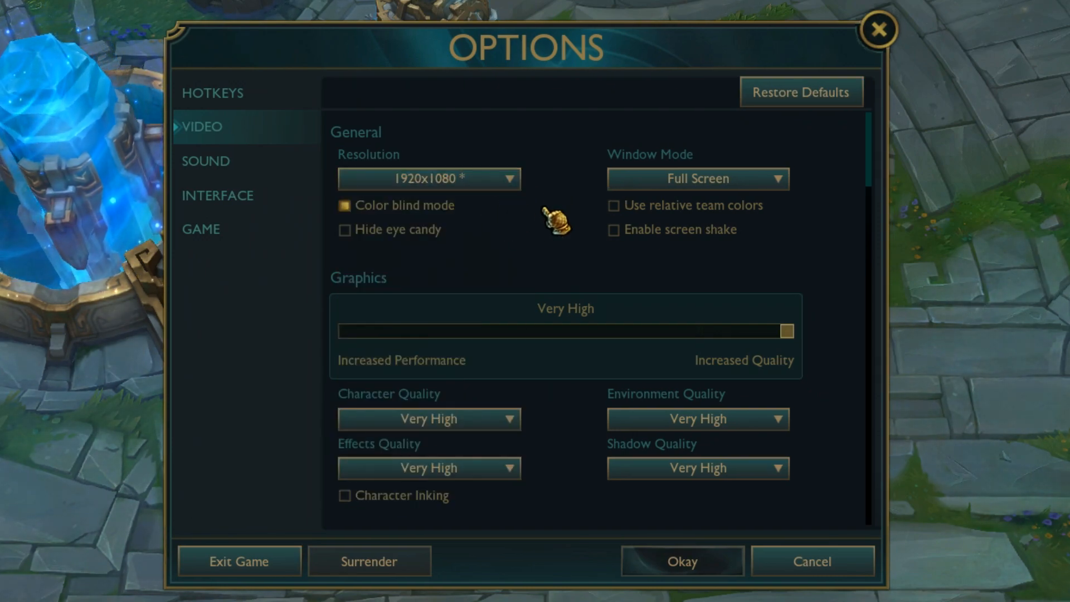
click(639, 186)
click(640, 201)
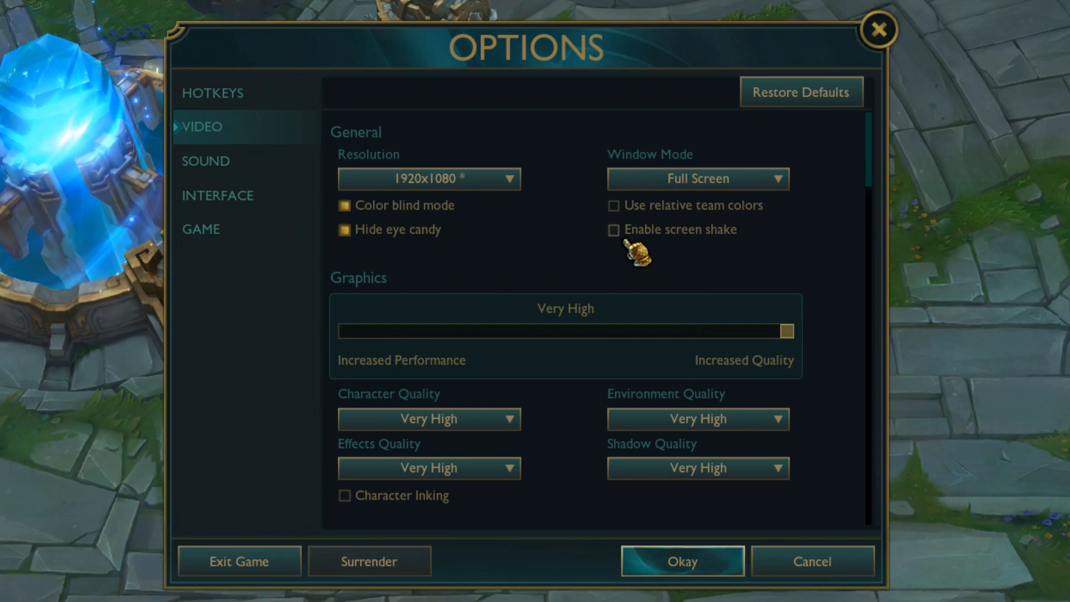
Step: Set Character Quality to Low and Environment Quality to Very Low
scroll(554, 260, down, 3)
scroll(530, 286, up, 1)
click(498, 321)
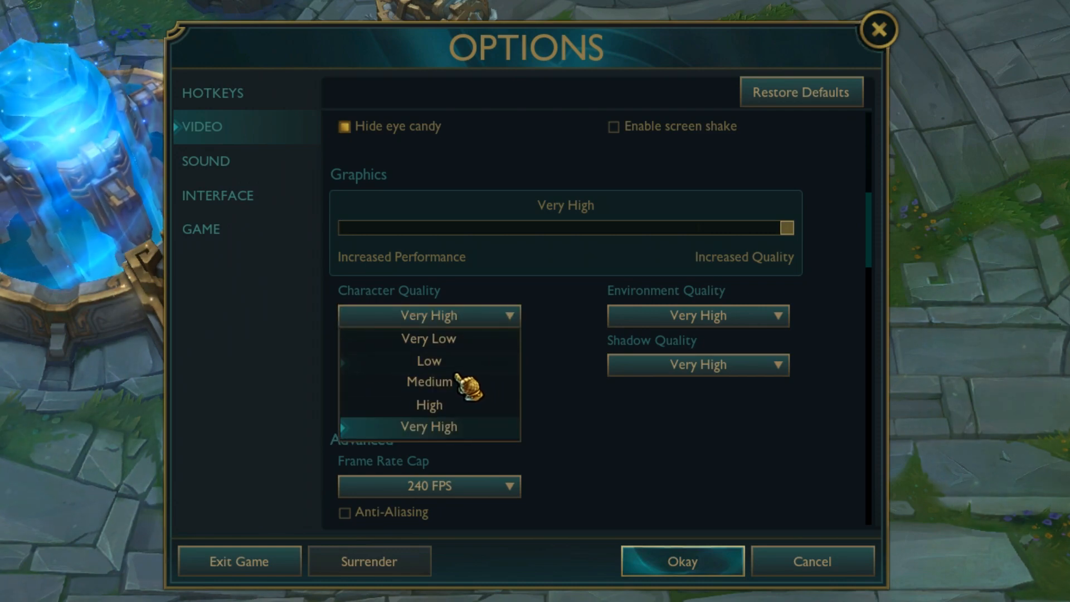
click(456, 370)
click(704, 319)
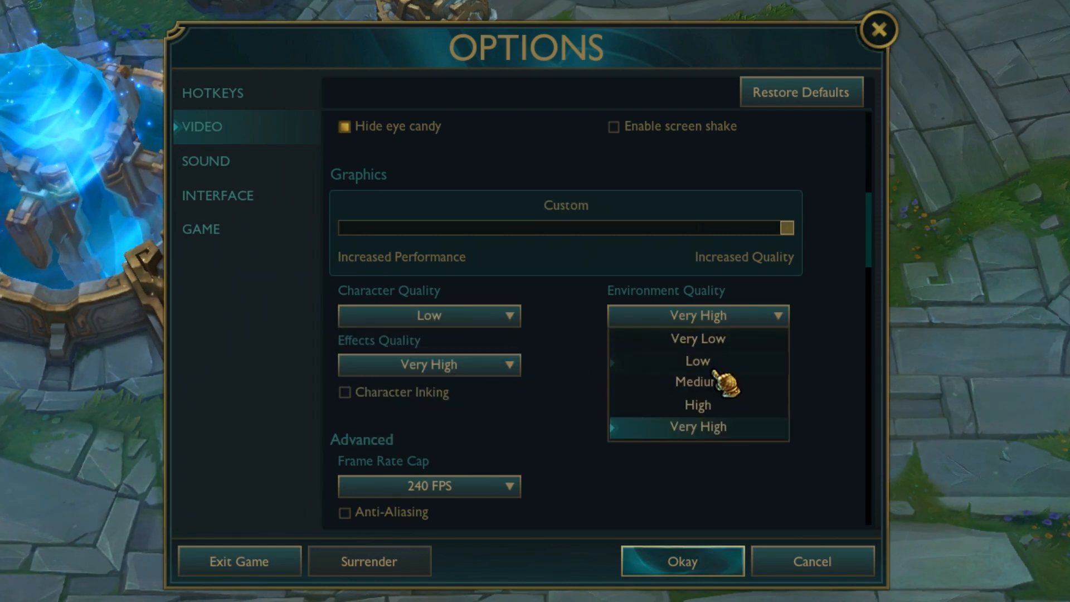
click(712, 350)
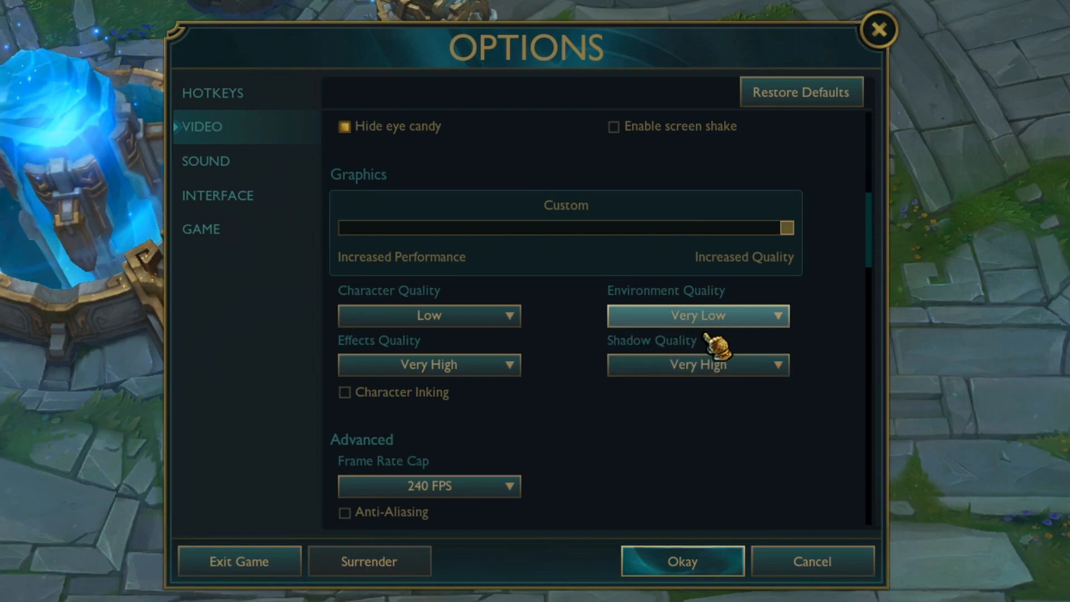
Step: Turn Shadow Quality off and set Effects Quality to Very Low
click(724, 368)
click(697, 389)
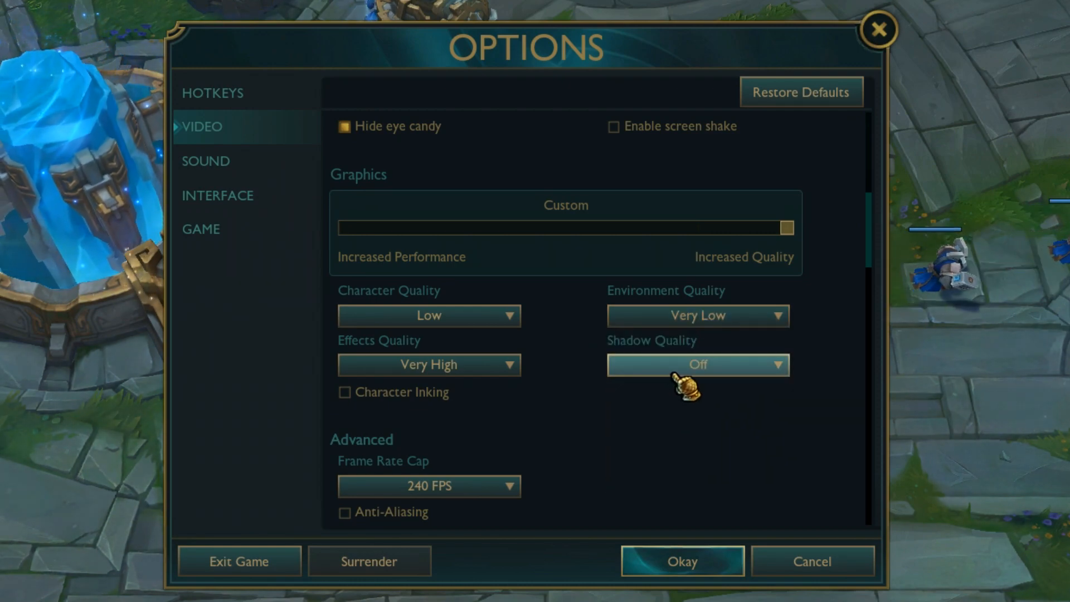
click(437, 367)
click(444, 389)
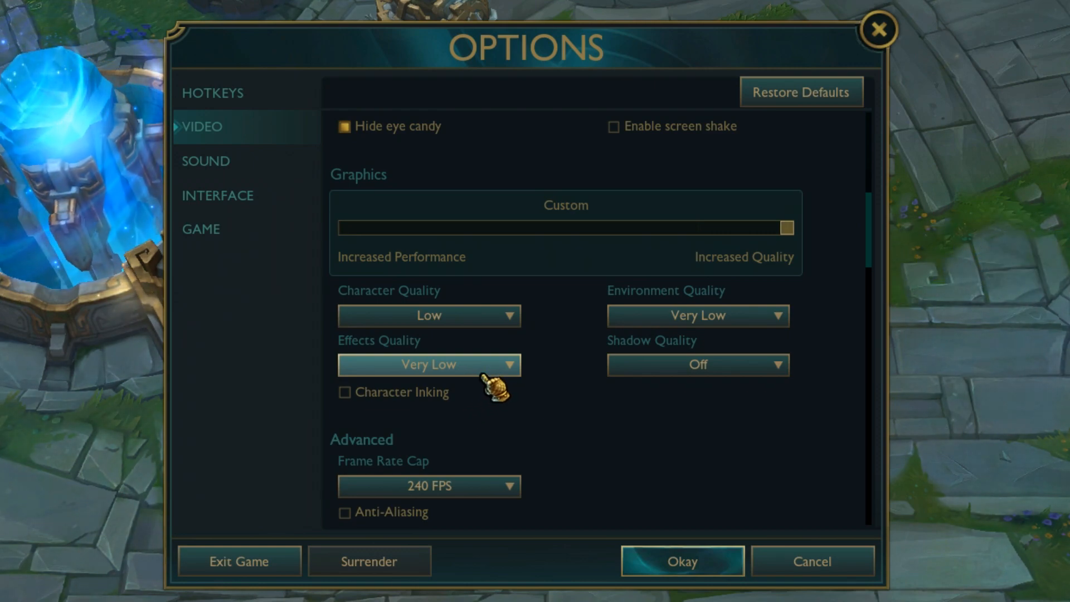
Step: Look over the inking, anti-aliasing and vertical sync options and set the Frame Rate Cap to 200 FPS
scroll(435, 371, down, 3)
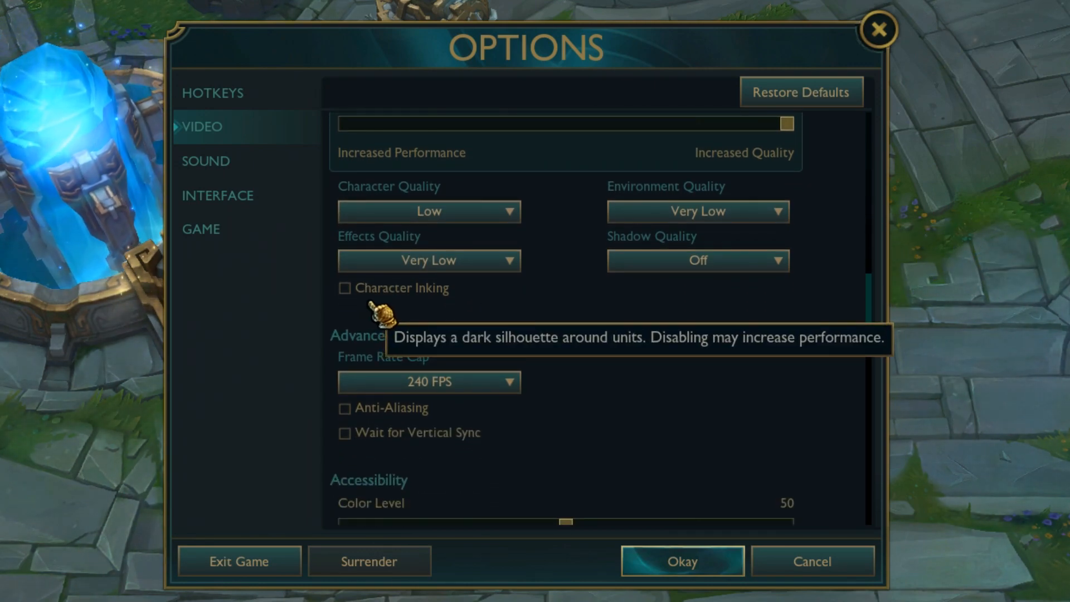
scroll(427, 329, down, 6)
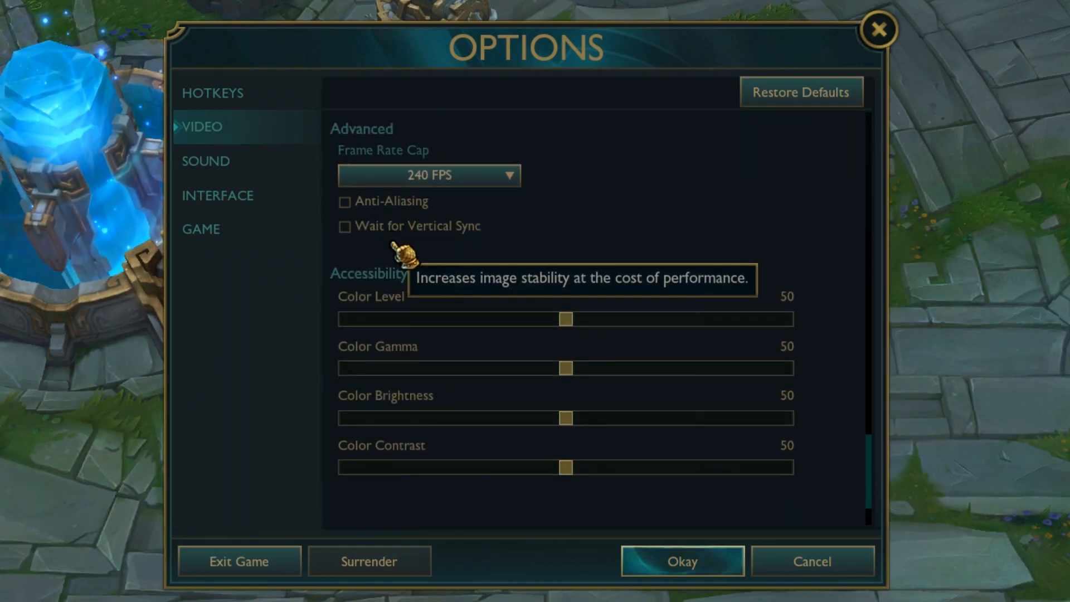
scroll(482, 224, up, 1)
scroll(491, 240, up, 3)
click(498, 285)
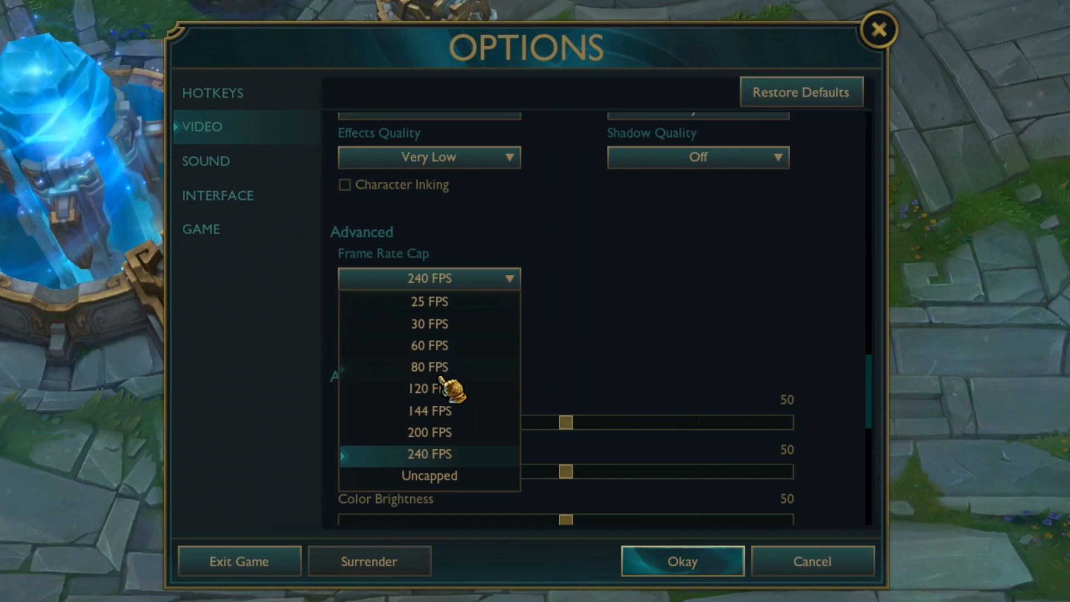
click(433, 434)
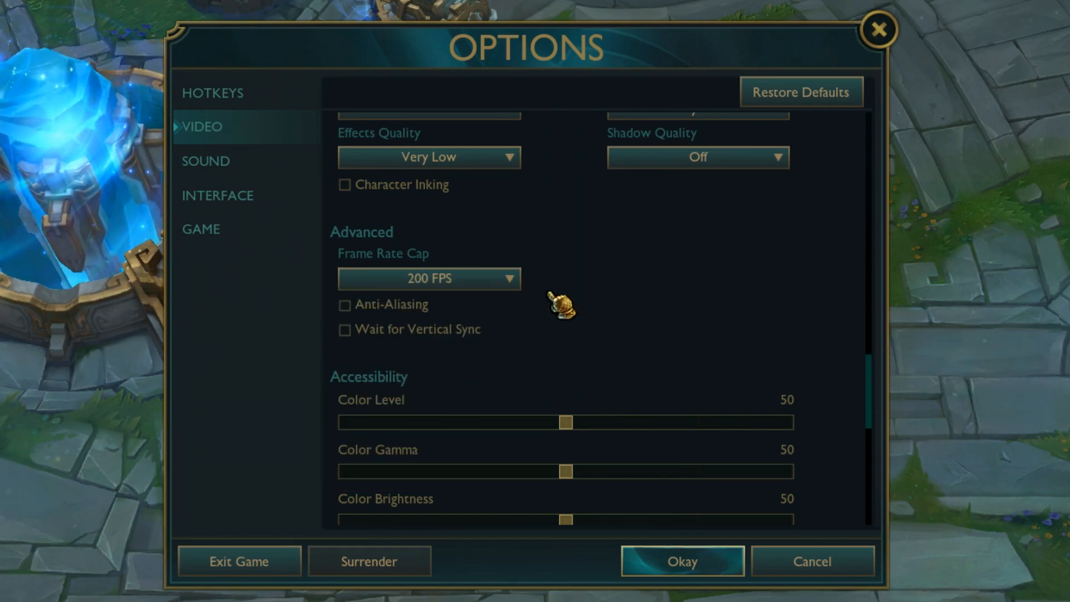
Step: Check the remaining video and game settings and close the options window
scroll(563, 315, down, 1)
scroll(564, 315, down, 2)
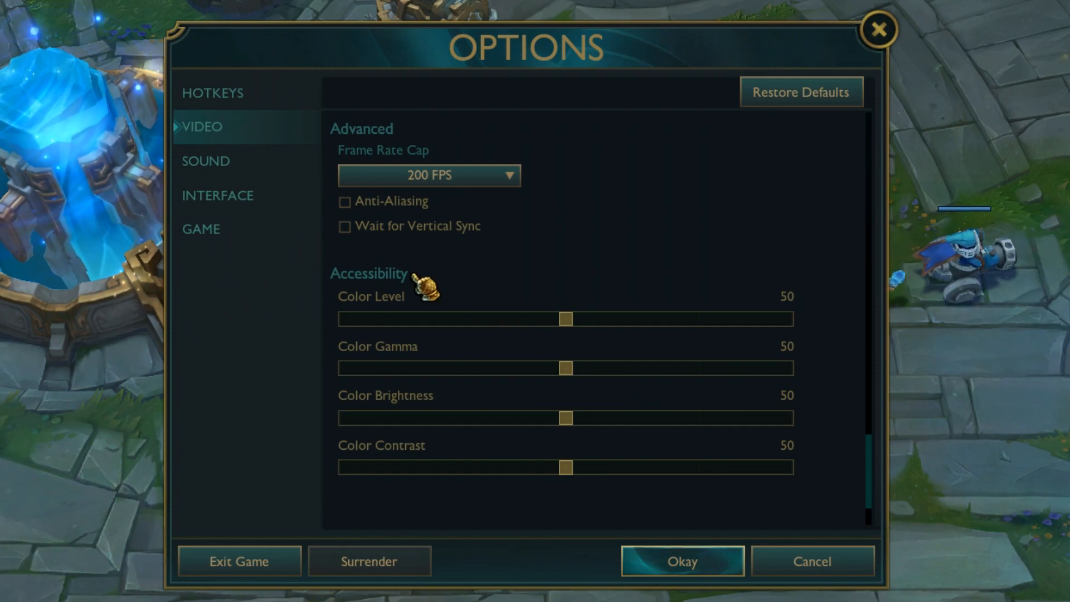
click(282, 233)
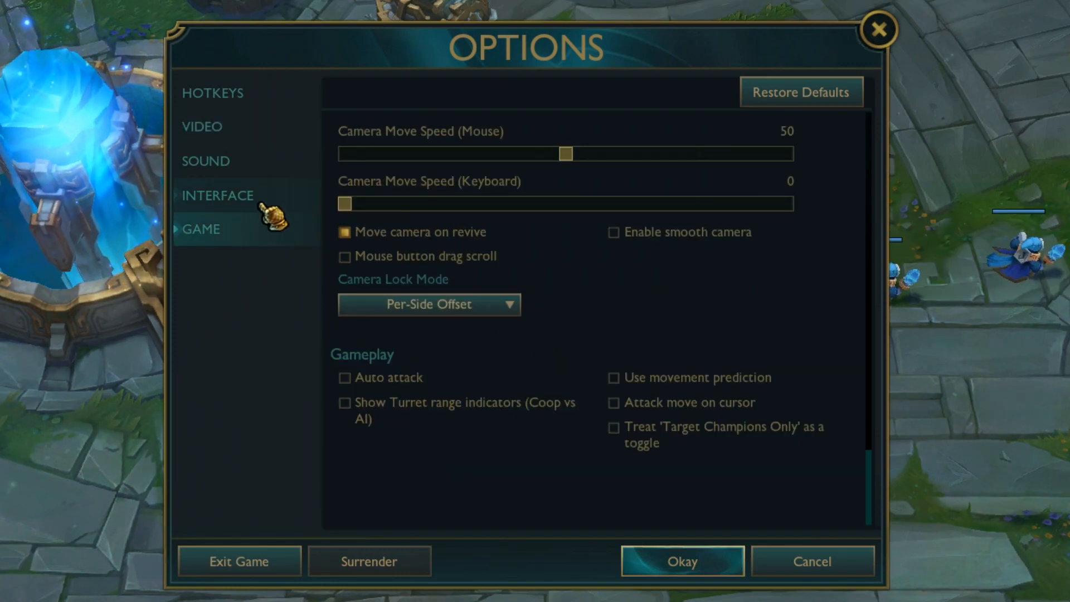
key(Escape)
Step: Walk Gwen away from the nexus through the base with the camera unlocked, using Snip Snip! on the way
right_click(745, 103)
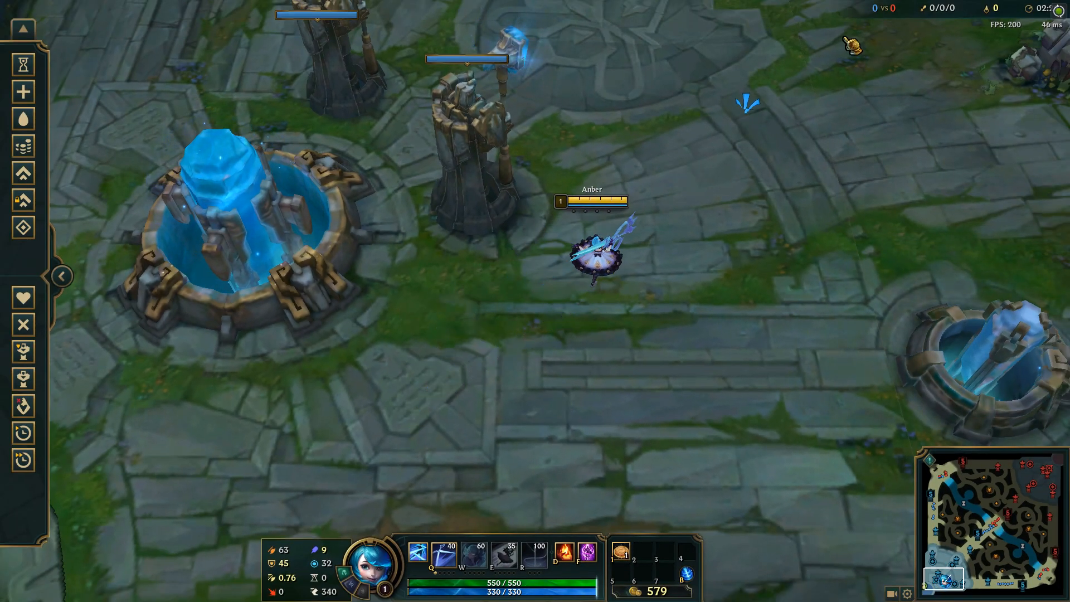
key(y)
right_click(709, 77)
key(q)
right_click(728, 221)
right_click(578, 142)
key(y)
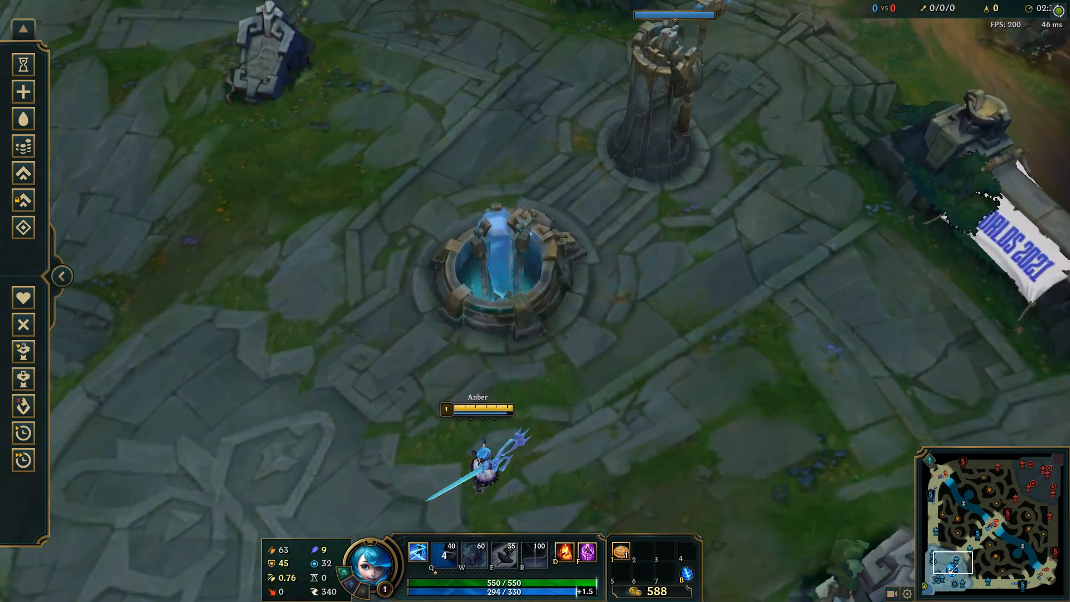
Step: Walk Gwen past the inner turret and out through the base gate, recentring the camera on her
right_click(768, 111)
right_click(785, 92)
key(space)
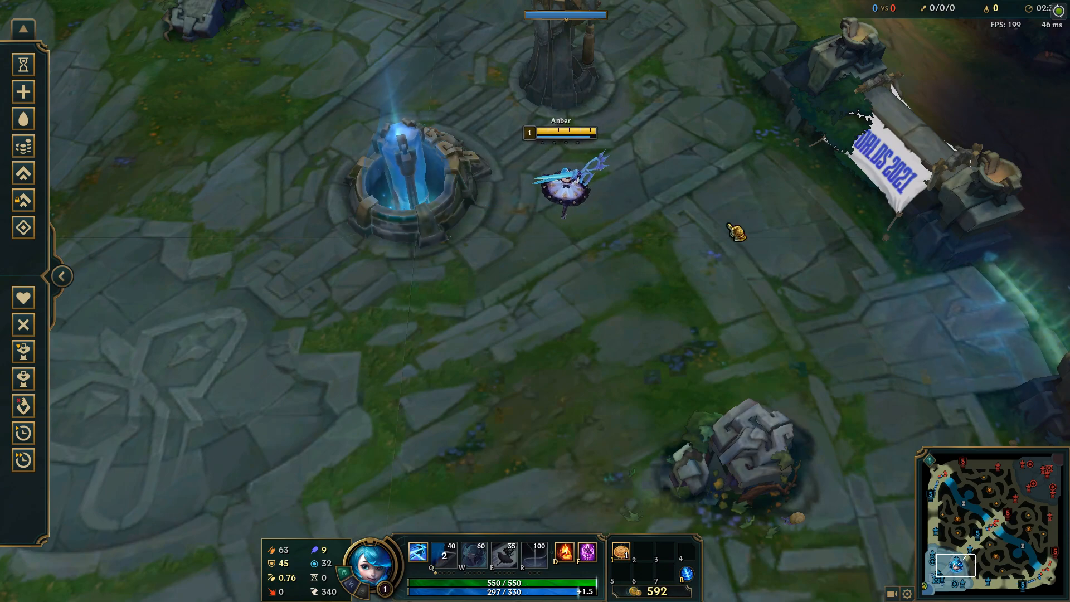
key(space)
right_click(641, 68)
key(y)
drag(972, 517, 989, 523)
key(space)
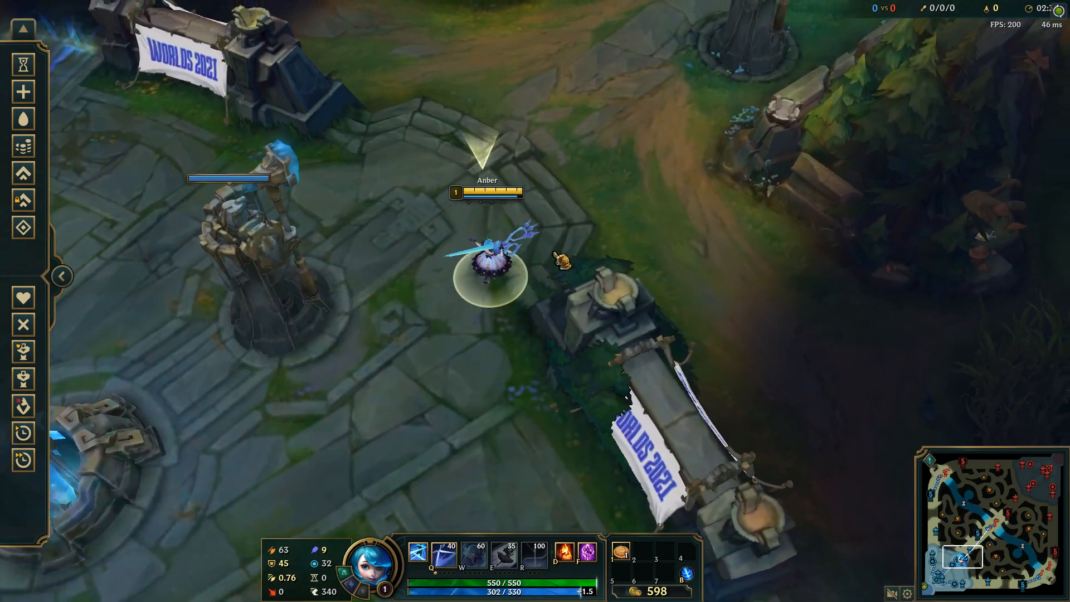
right_click(571, 204)
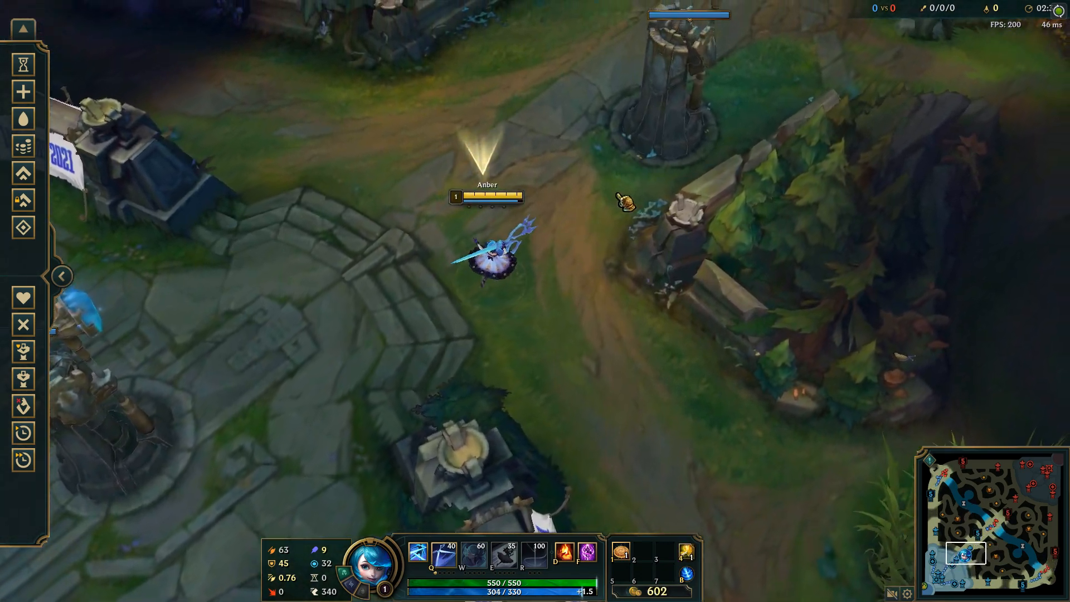
right_click(559, 113)
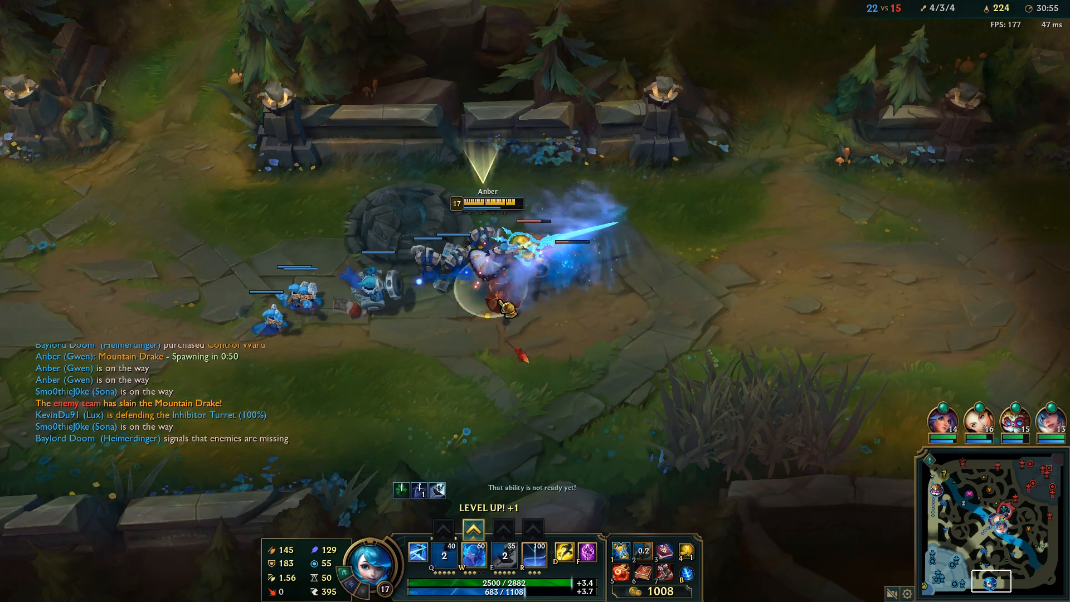
Step: Start recalling Gwen to base after the minion fight and level up her mist ability
key(Tab)
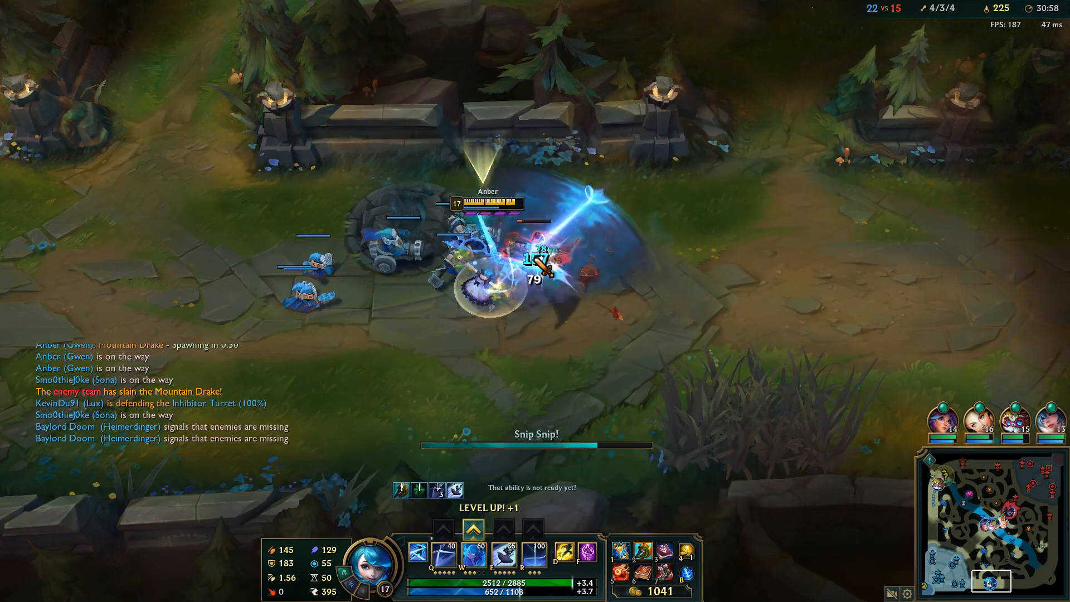
key(b)
key(ctrl+w)
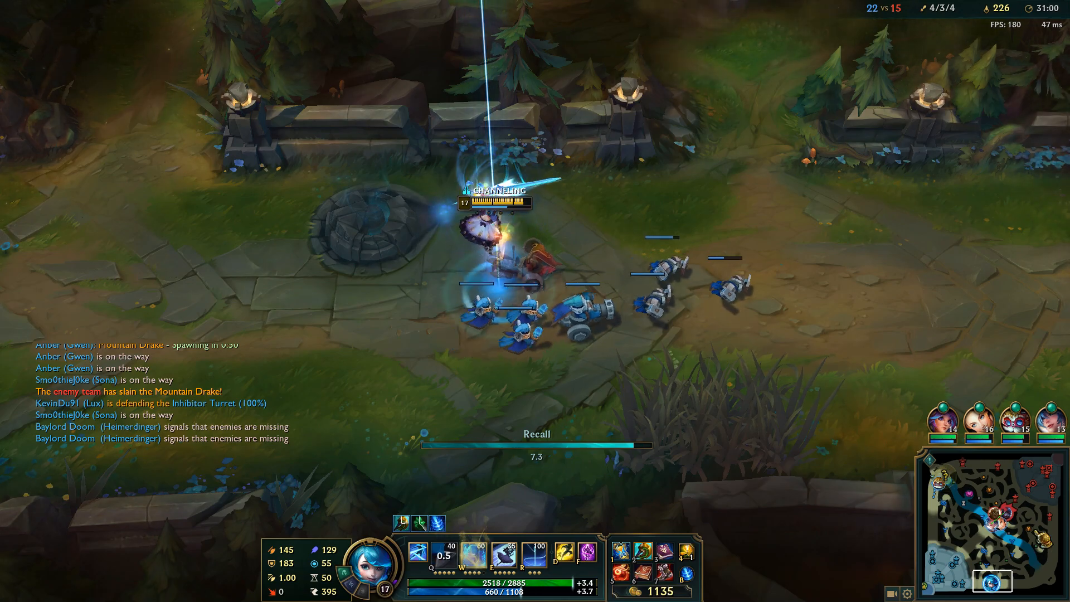
Step: Inspect other areas on the minimap, then signal Cosmic Drive to the team from the item shop and close it
click(990, 516)
drag(996, 520, 993, 581)
click(657, 591)
alt+click(783, 189)
key(Escape)
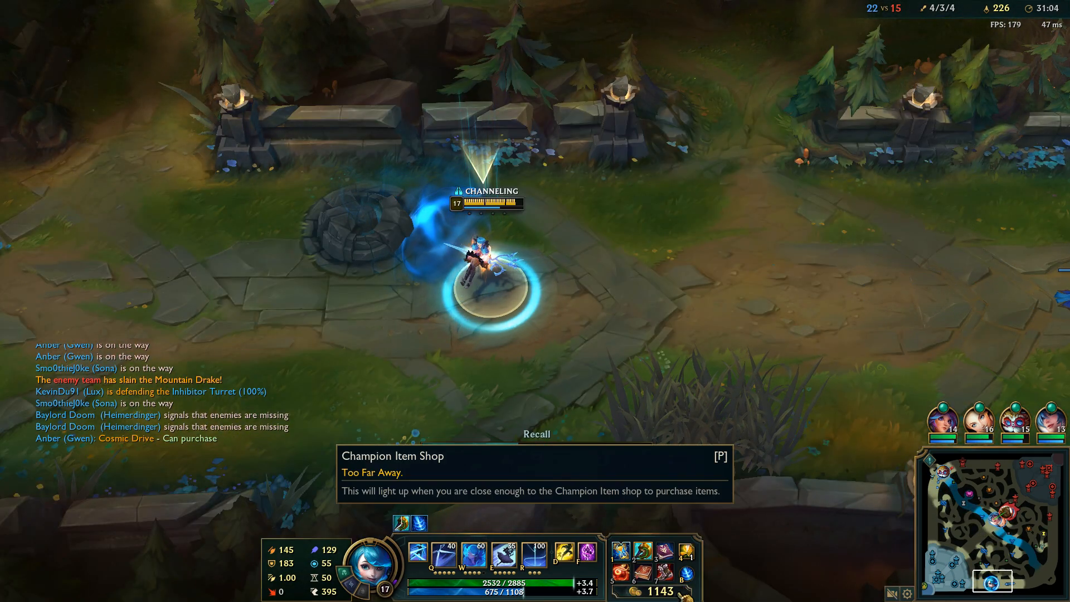